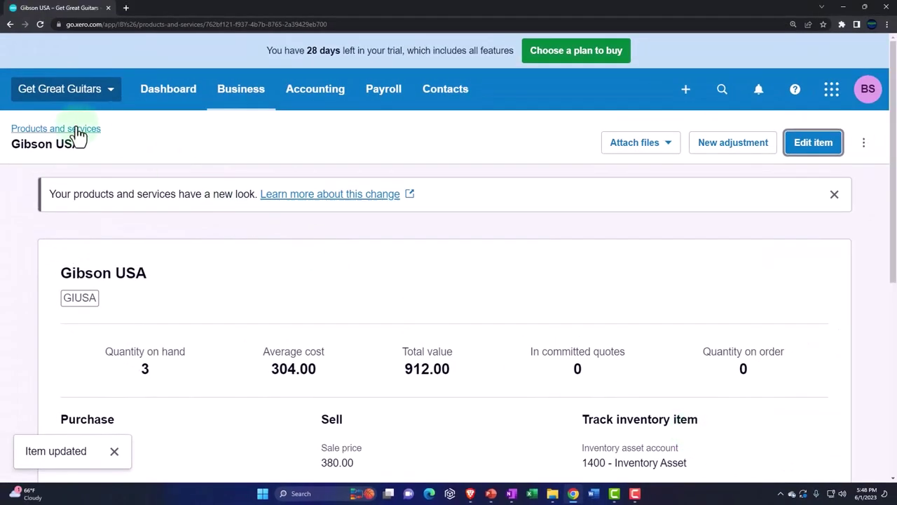
Set the sales tax rate of the Epiphone Semi-Hollow Body item to Tax on Sales and save the item.
left_click(77, 132)
scroll(134, 263, "down", 4)
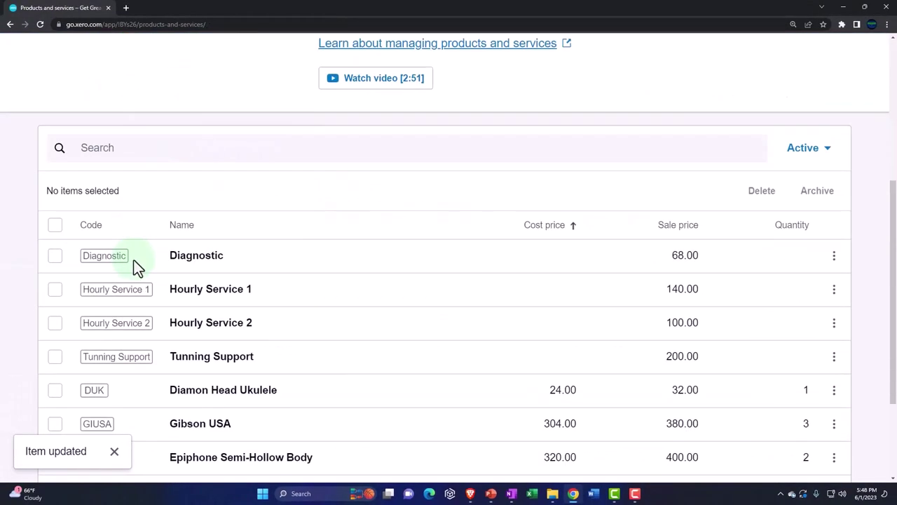
scroll(133, 259, "down", 2)
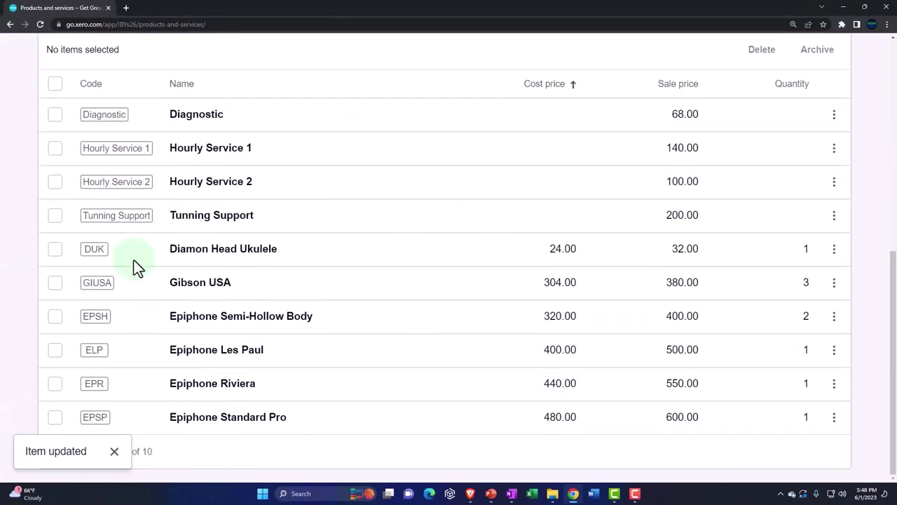
left_click(219, 330)
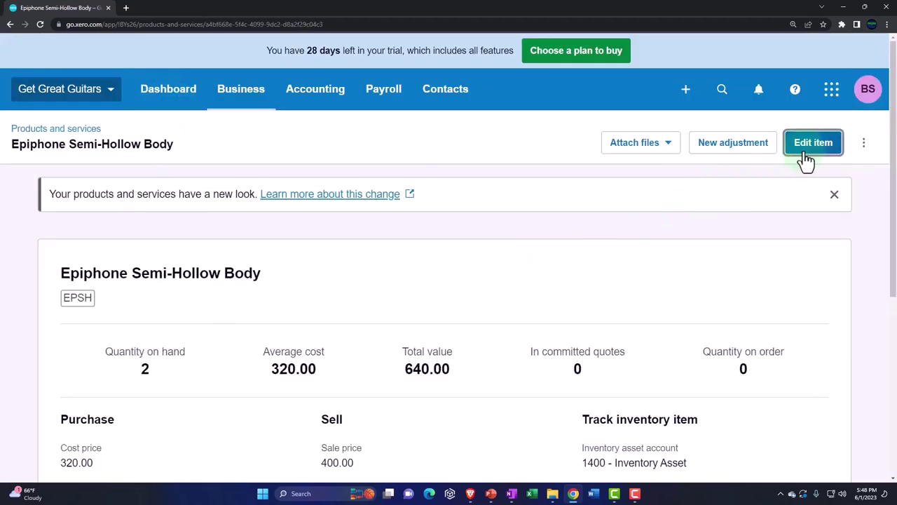
left_click(806, 160)
scroll(359, 295, "down", 6)
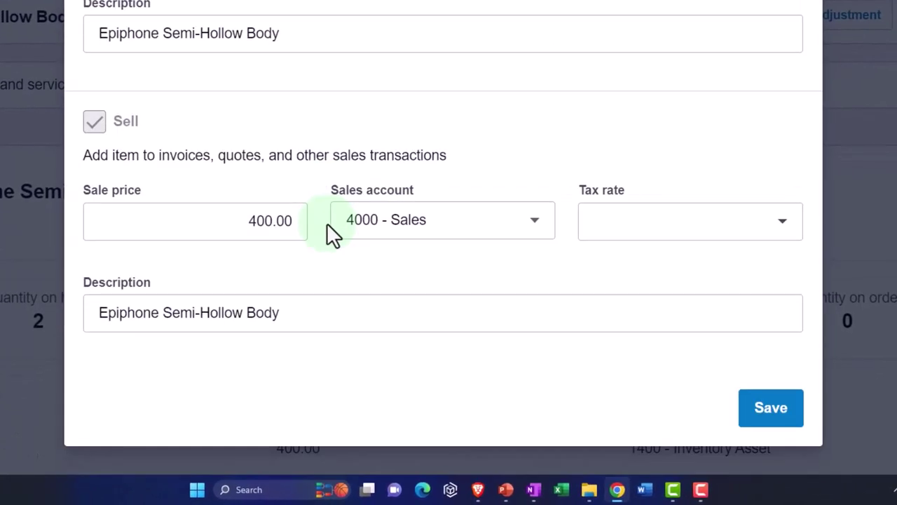
left_click(789, 238)
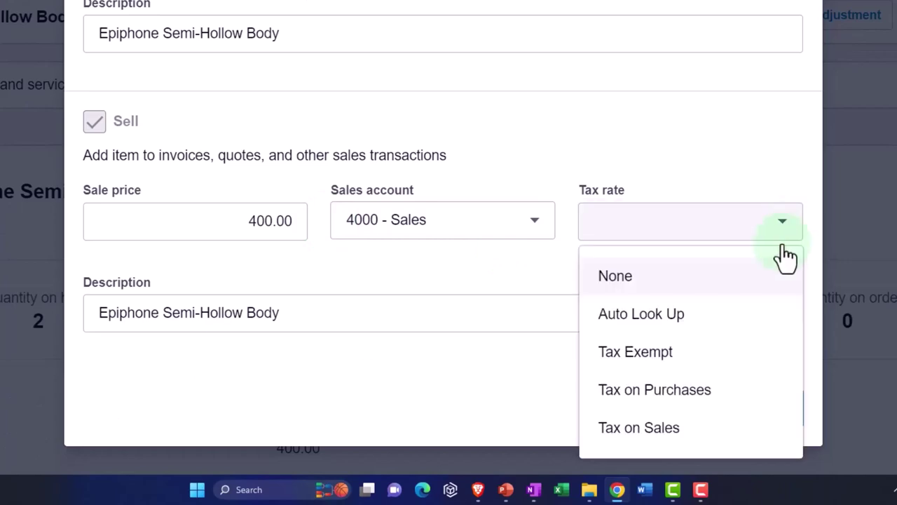
left_click(725, 428)
left_click(763, 409)
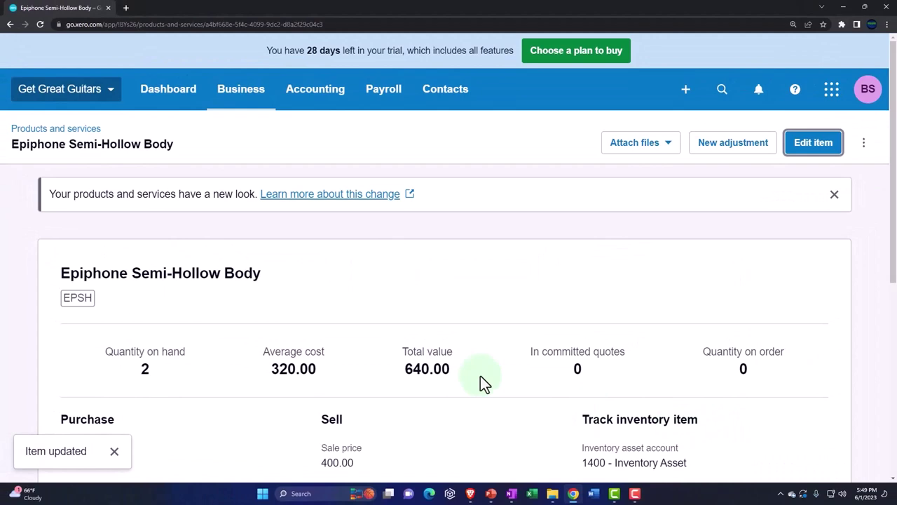
Set the sales tax rate of the Epiphone Les Paul item to Tax on Sales and save the item.
left_click(86, 131)
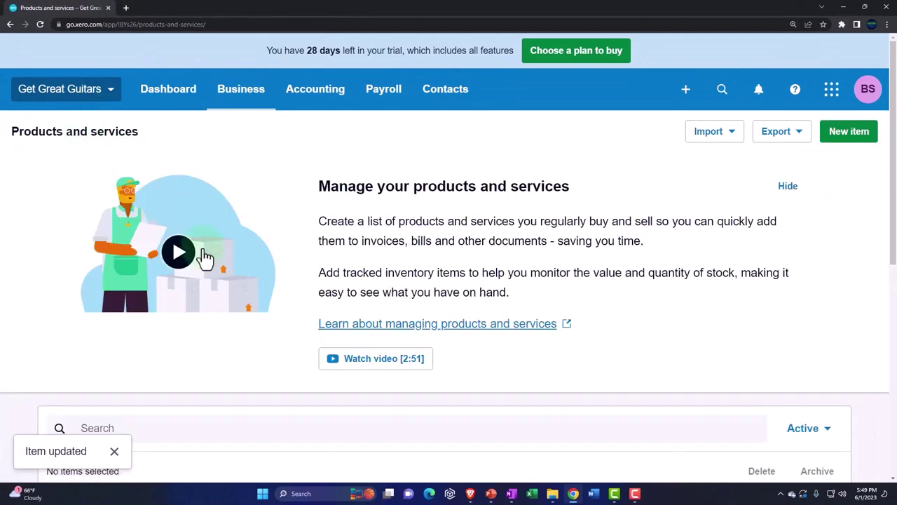
scroll(203, 258, "down", 6)
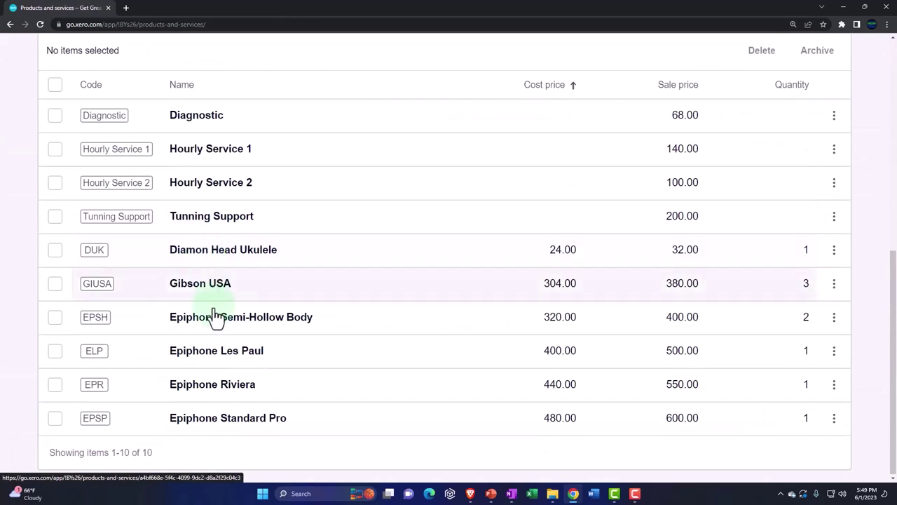
left_click(294, 357)
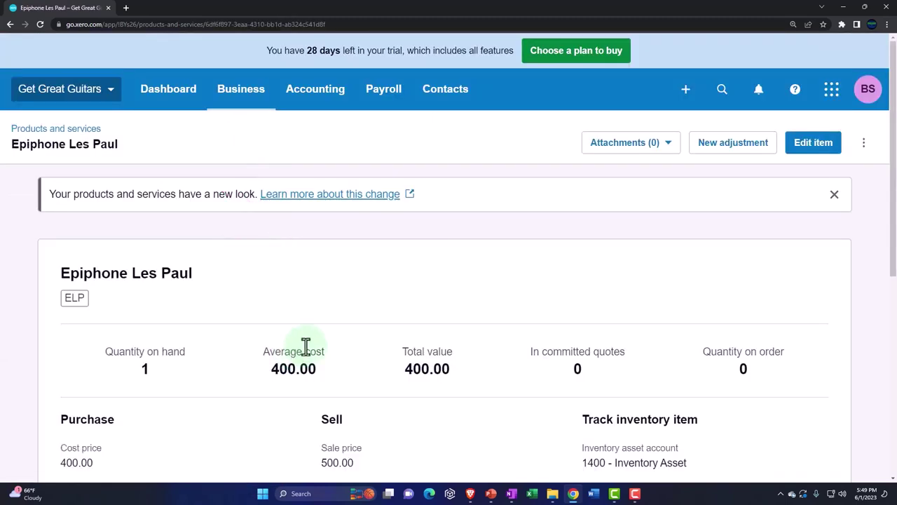
scroll(608, 285, "down", 1)
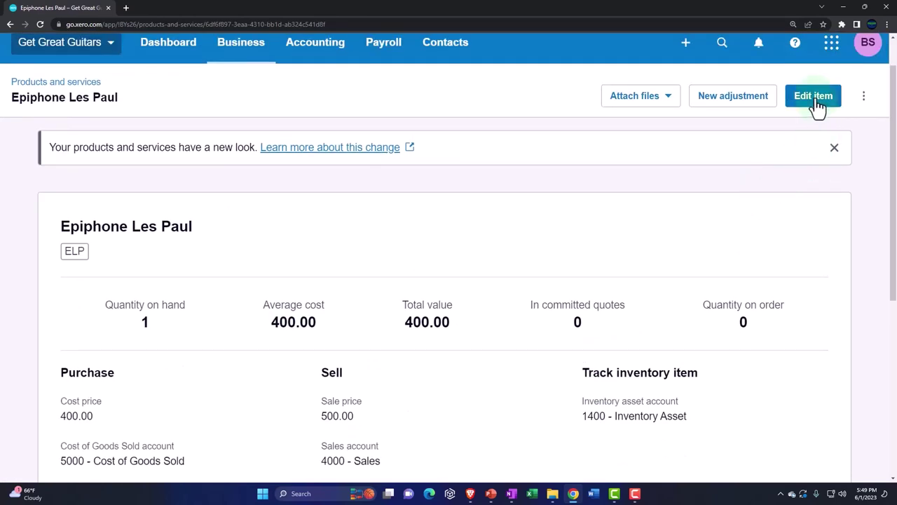
left_click(816, 100)
scroll(396, 292, "down", 5)
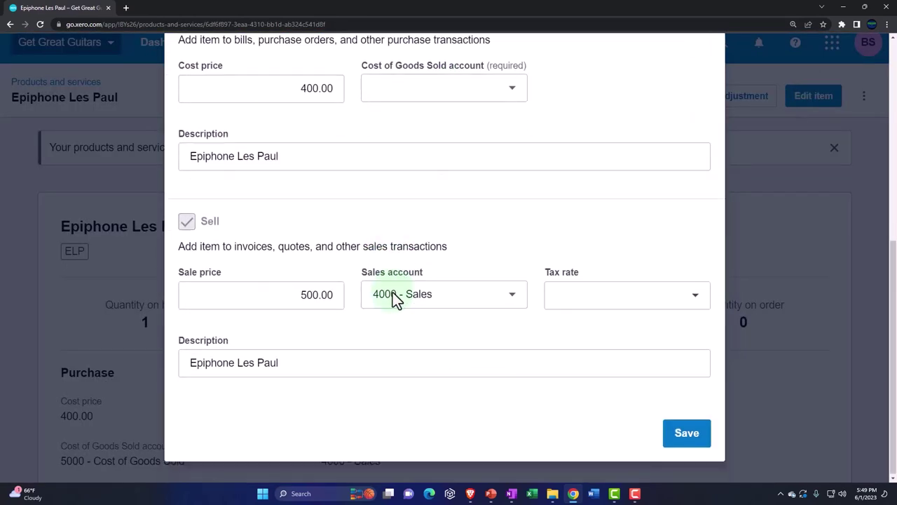
left_click(692, 302)
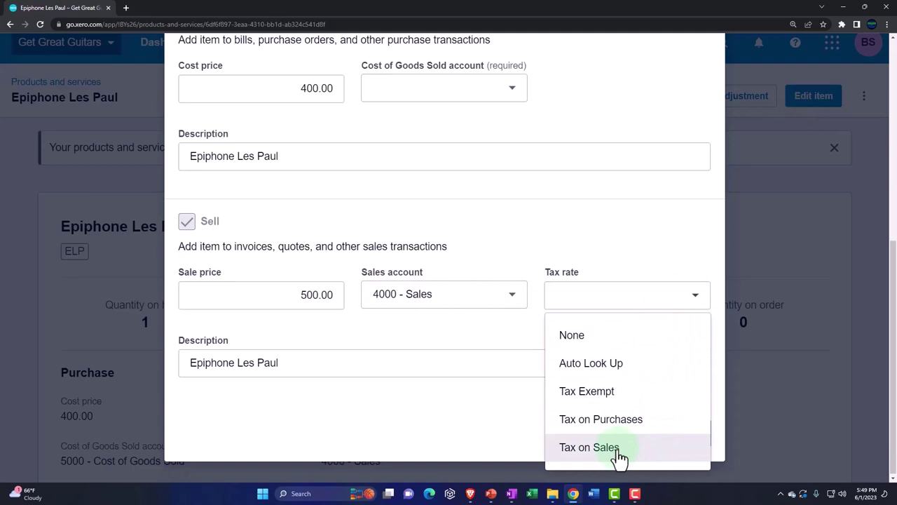
left_click(620, 449)
left_click(678, 449)
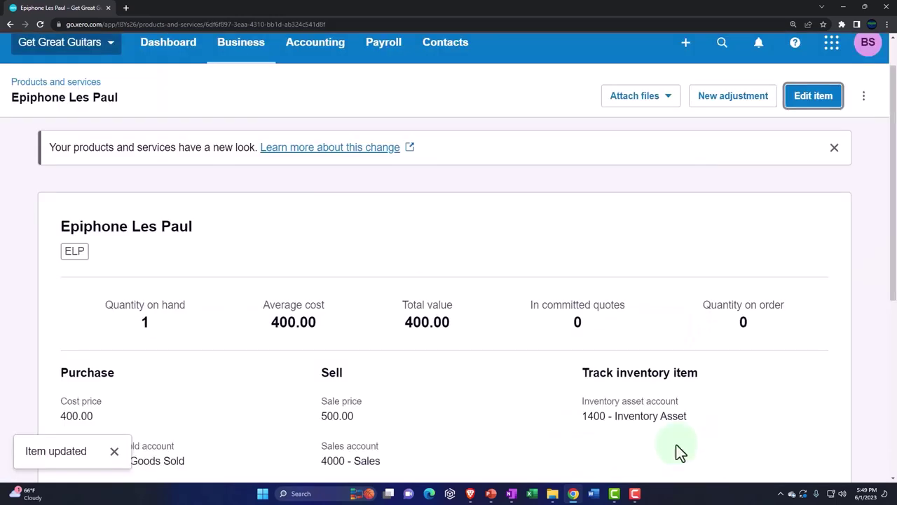
Set the sales tax rate of the Epiphone Riviera item to Tax on Sales and save the item.
left_click(81, 83)
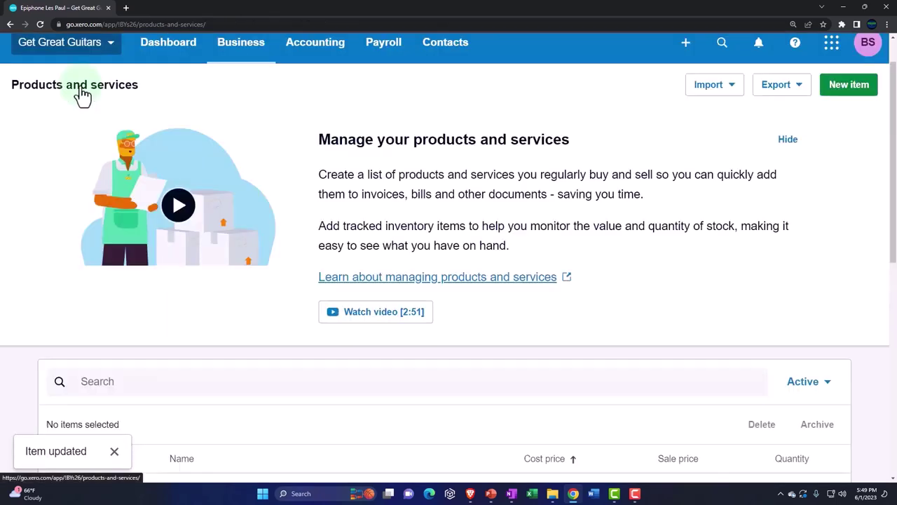
scroll(185, 319, "down", 5)
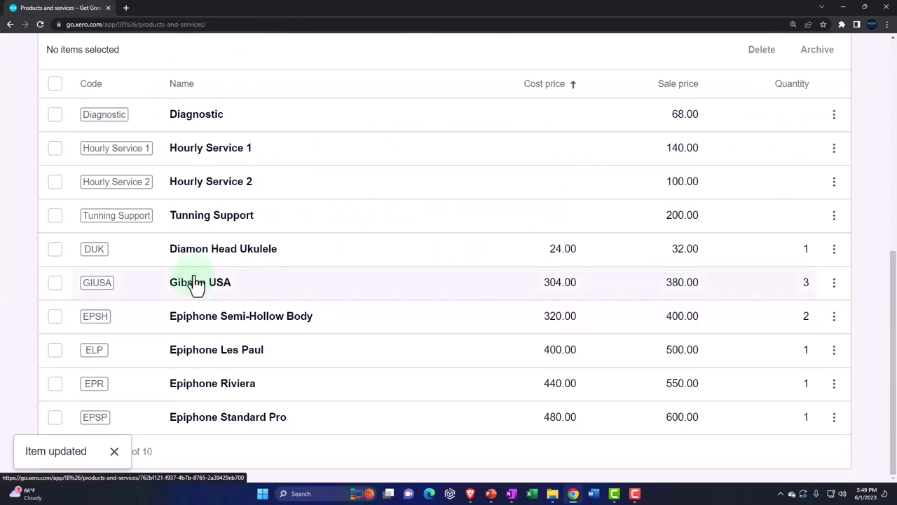
left_click(205, 400)
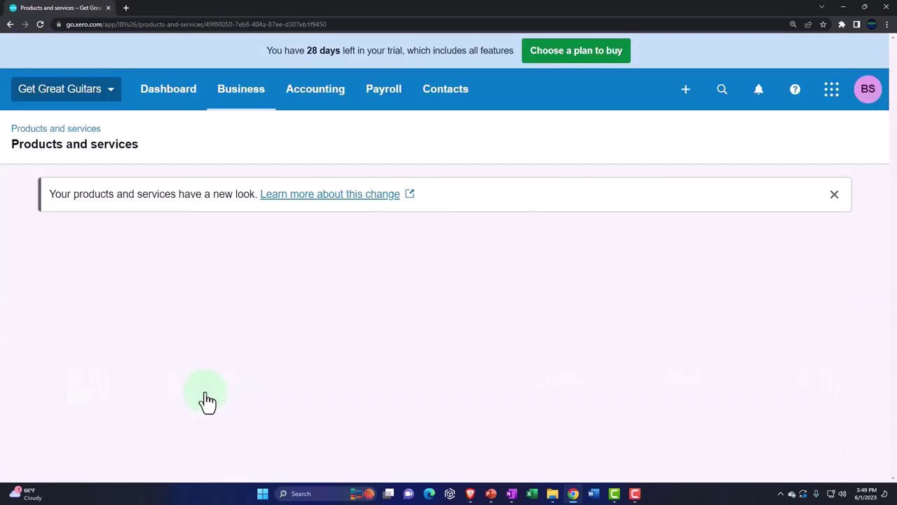
left_click(808, 149)
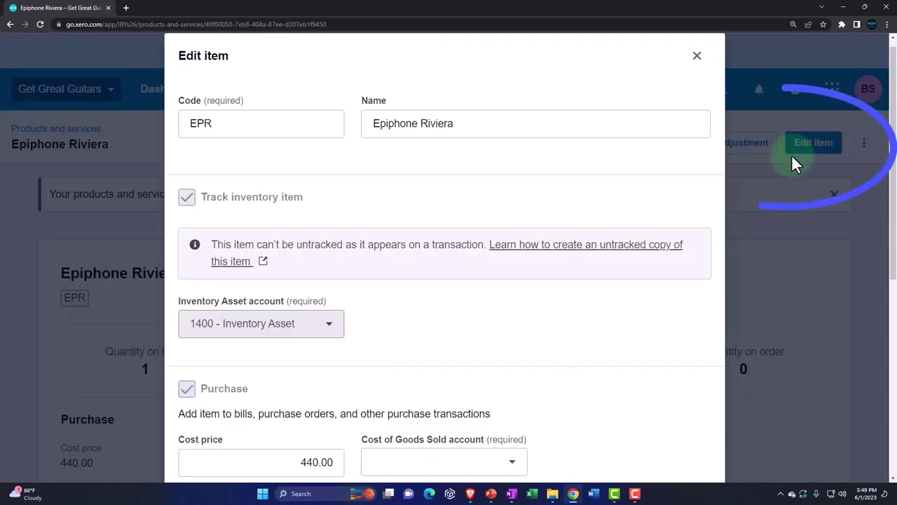
scroll(304, 390, "down", 5)
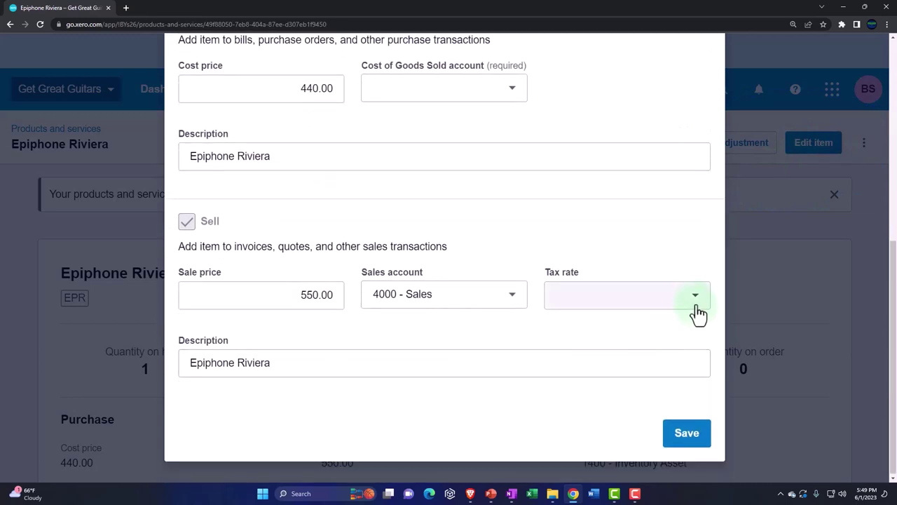
left_click(697, 312)
left_click(617, 447)
left_click(683, 435)
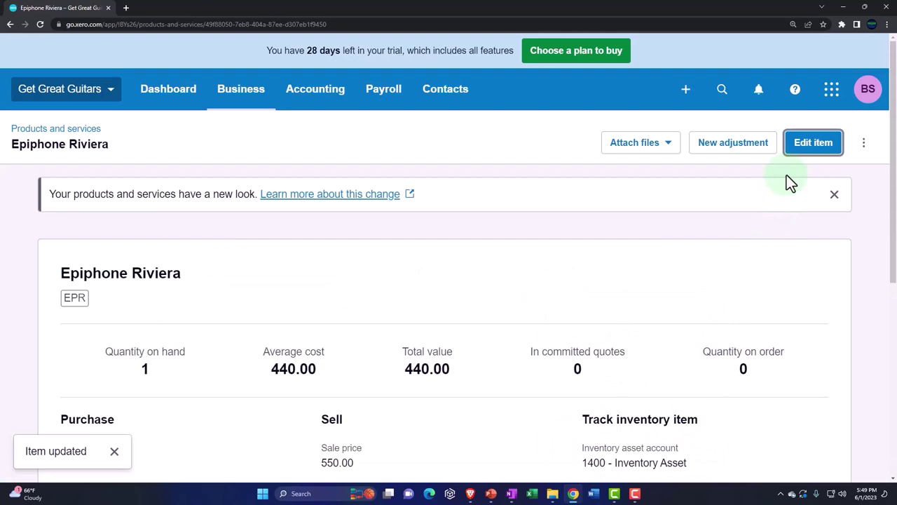
Set the sales tax rate of the Epiphone Standard Pro item to Tax on Sales, save it and return to the products and services list.
left_click(91, 129)
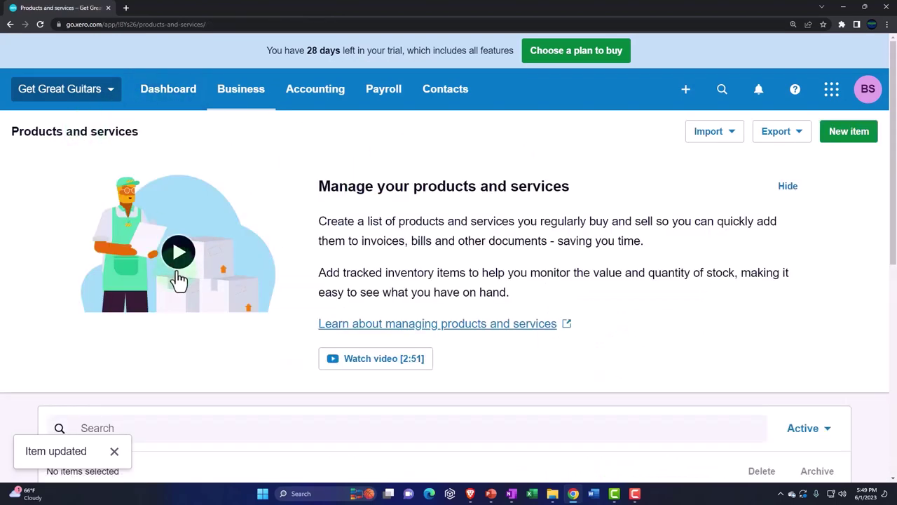
scroll(179, 280, "down", 2)
scroll(190, 266, "down", 5)
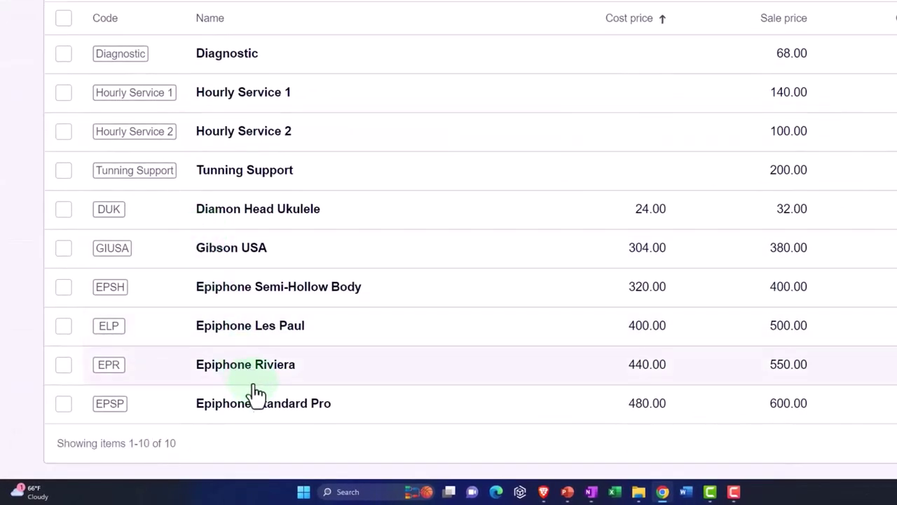
left_click(263, 414)
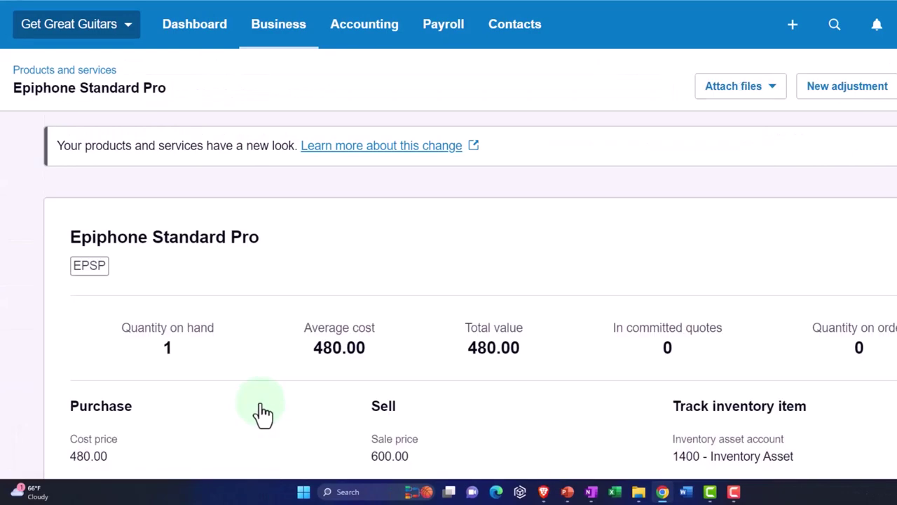
left_click(790, 172)
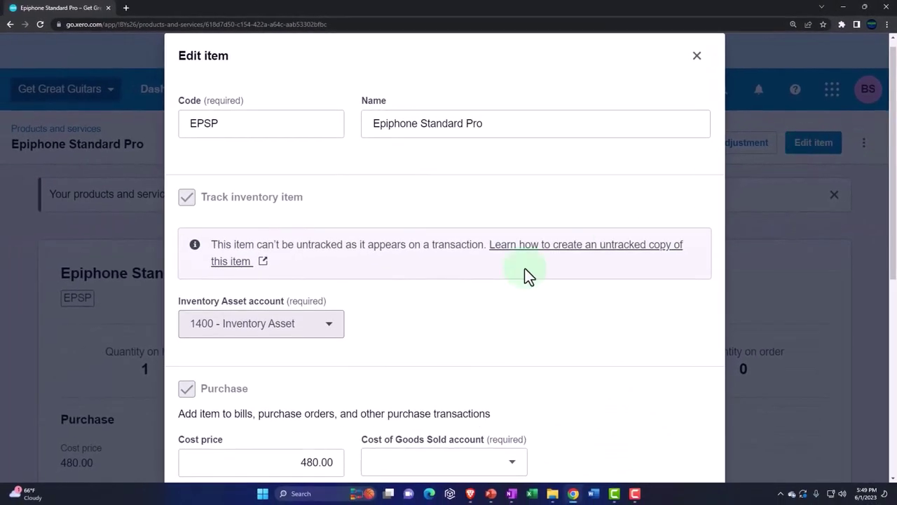
scroll(481, 311, "down", 5)
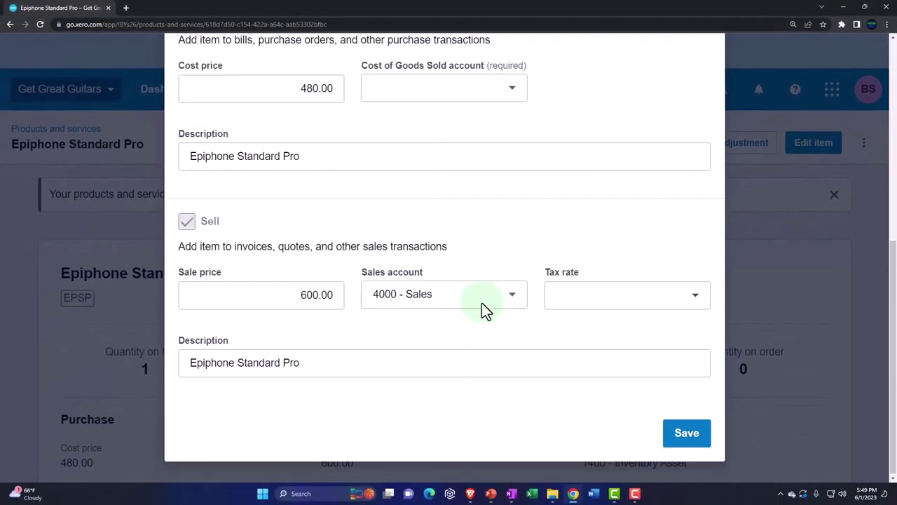
left_click(696, 303)
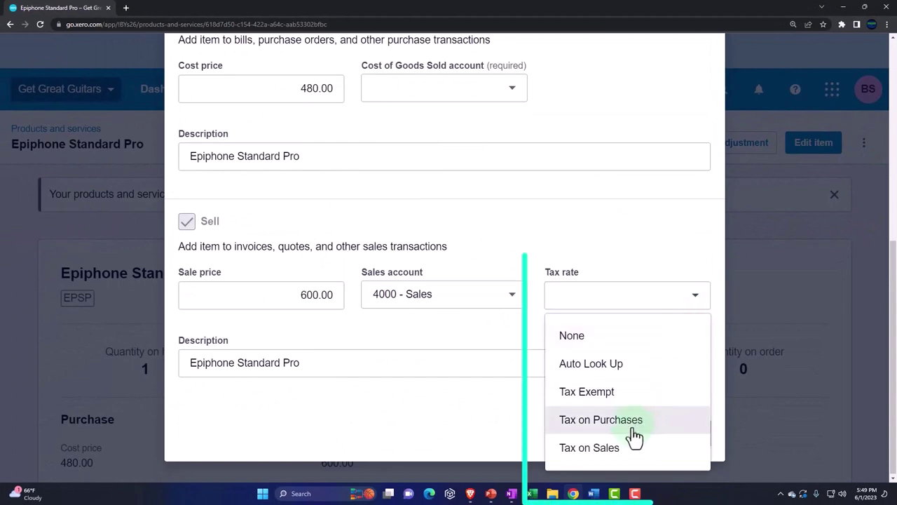
left_click(629, 449)
left_click(677, 442)
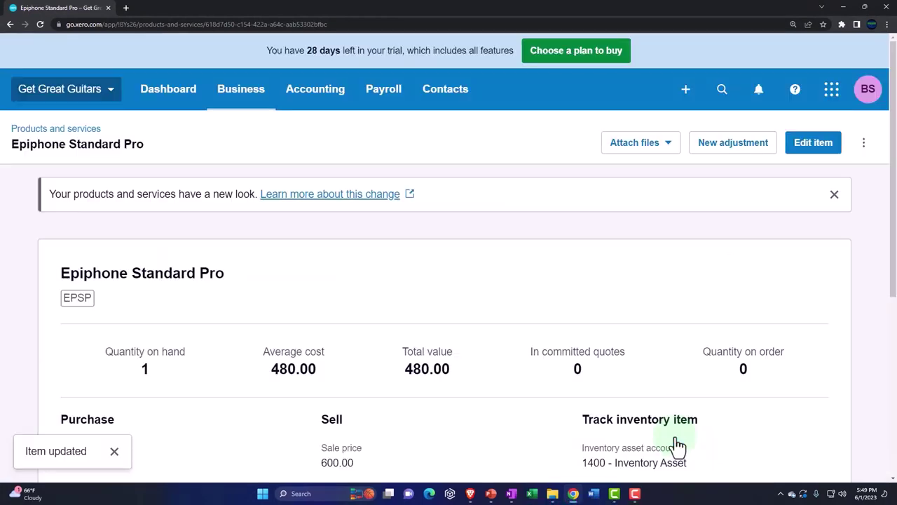
left_click(78, 132)
scroll(184, 239, "down", 1)
scroll(184, 238, "down", 5)
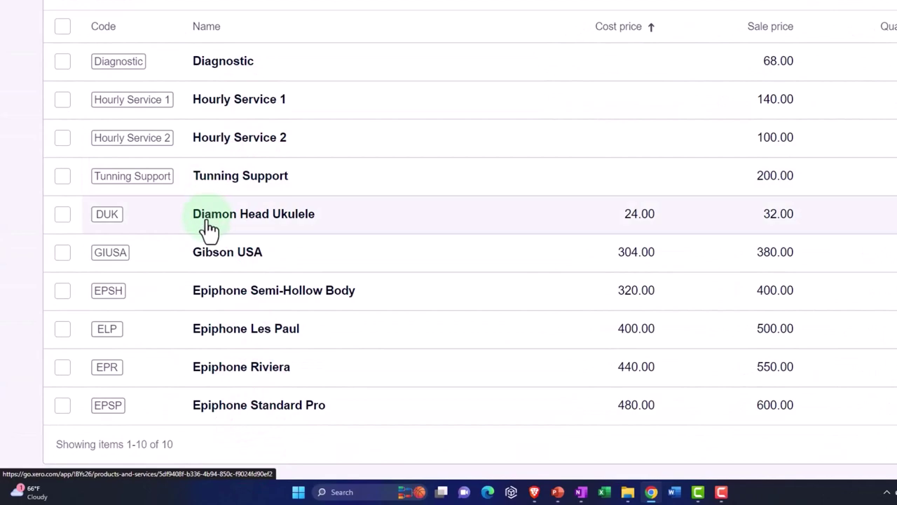
scroll(209, 230, "up", 6)
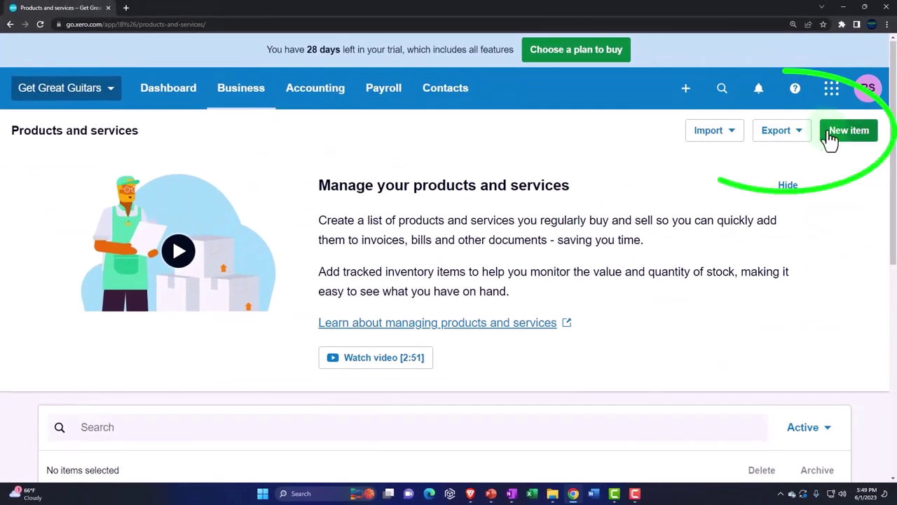
Start a new invoice addressed to Customer 1, dated Jun 1, 2023, with a due date of Jun 1, 2023.
left_click(691, 97)
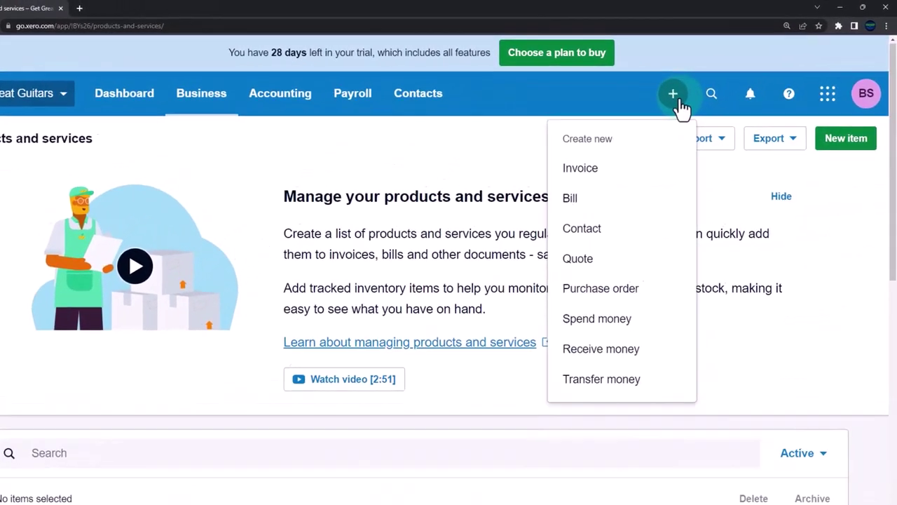
left_click(585, 163)
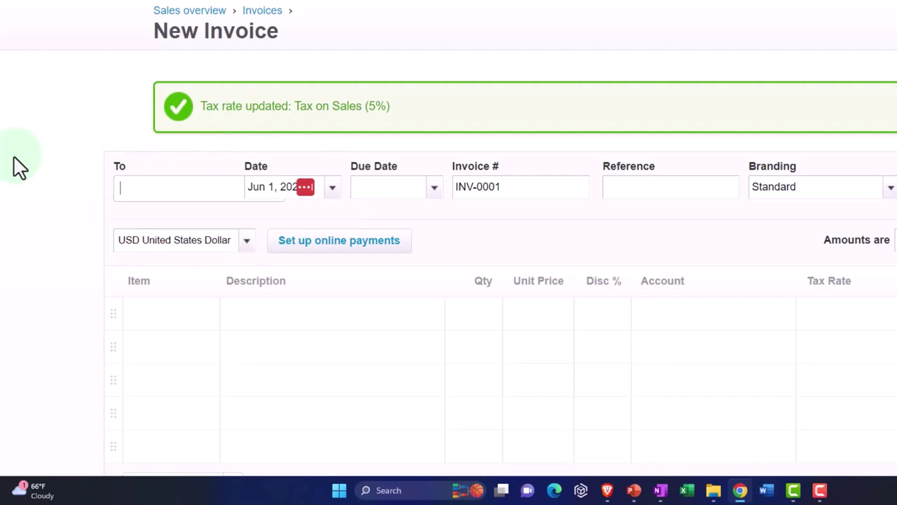
type("Custom")
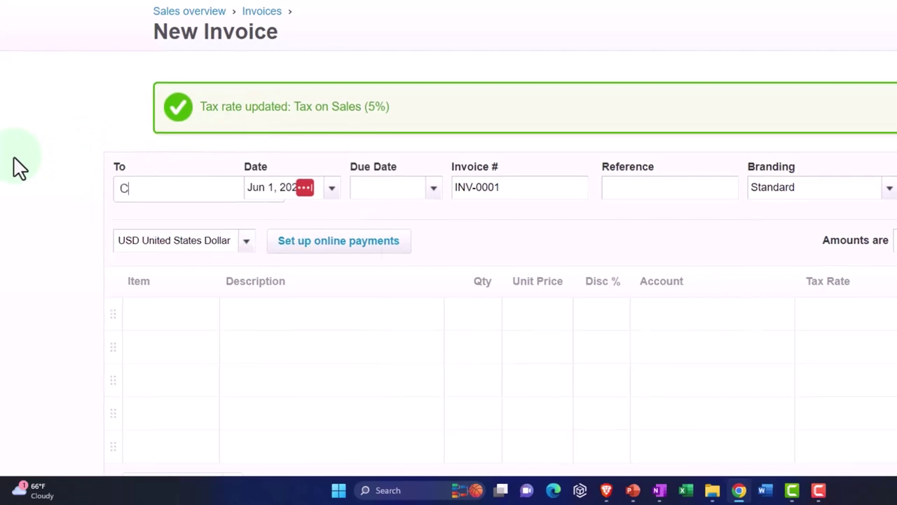
type("er 1")
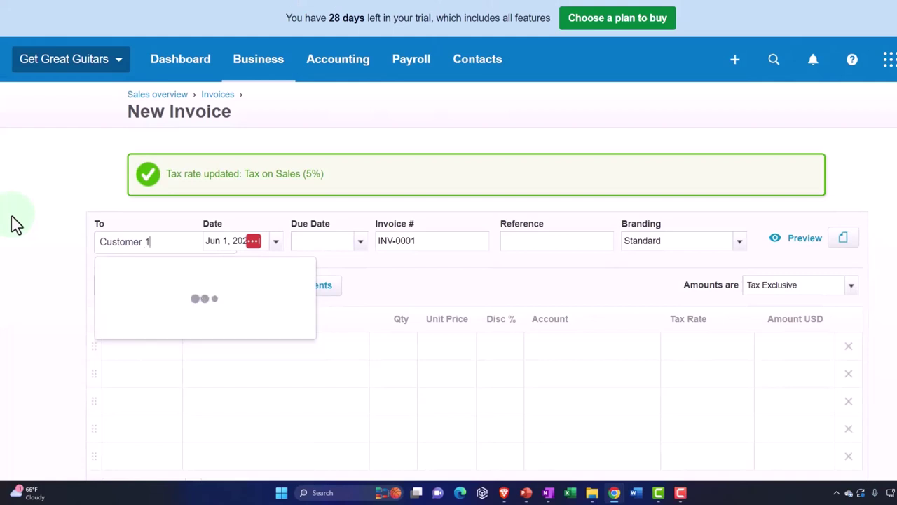
key("Tab")
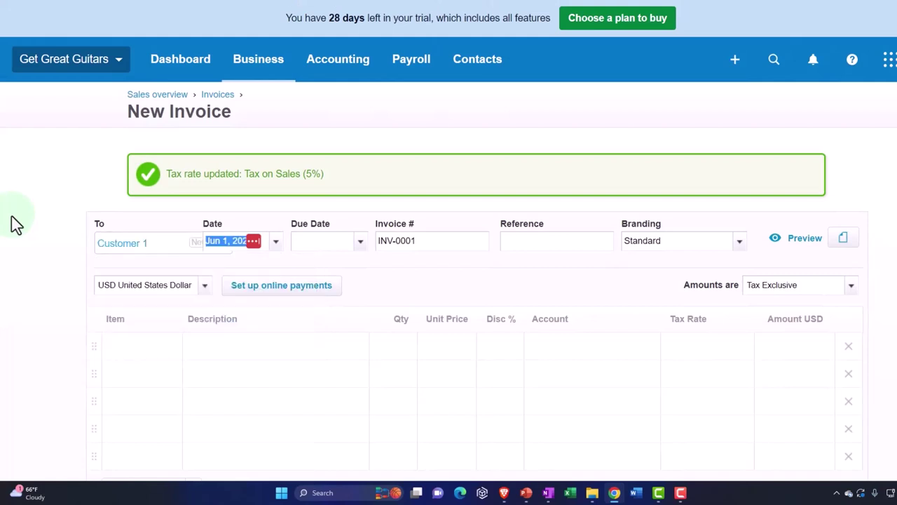
key("Tab")
key("Tab")
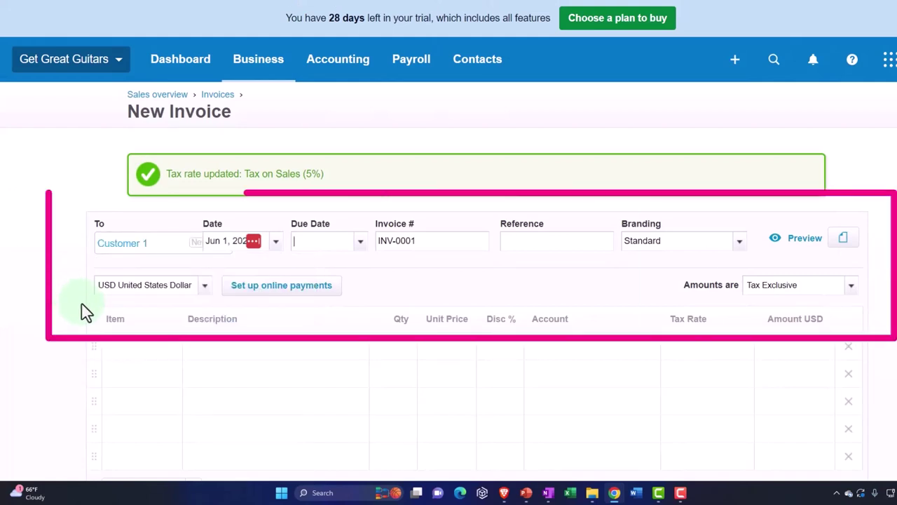
key("Tab")
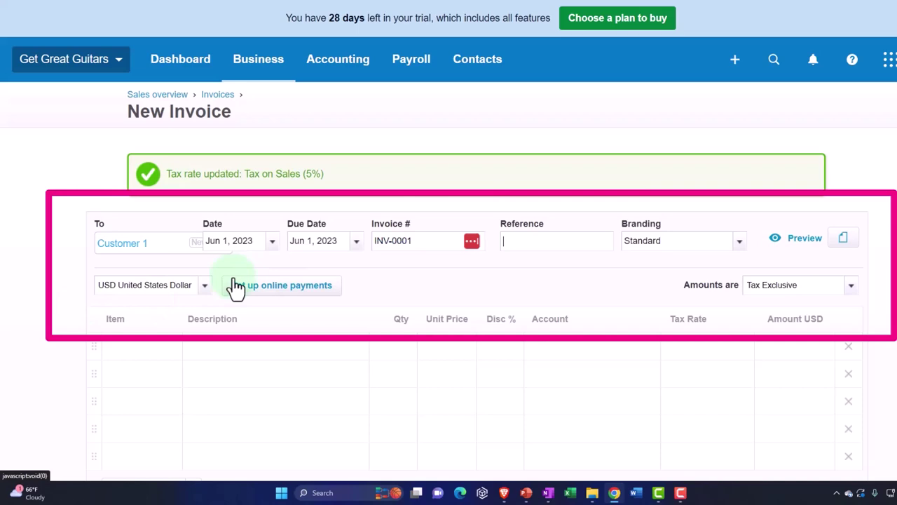
Add the Epiphone Riviera item to the first line of the Customer 1 invoice, review its sales tax and cancel the invoice.
key("Tab")
scroll(234, 294, "down", 1)
left_click(168, 300)
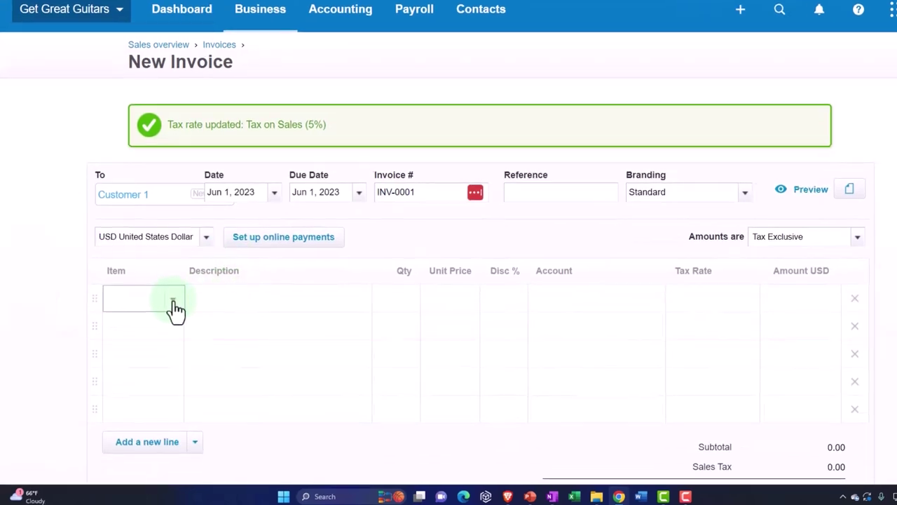
left_click(172, 299)
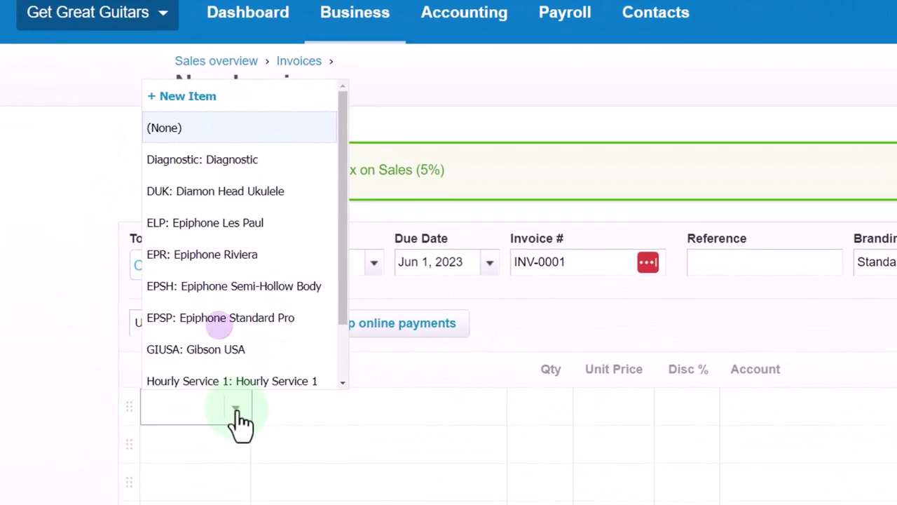
left_click(219, 255)
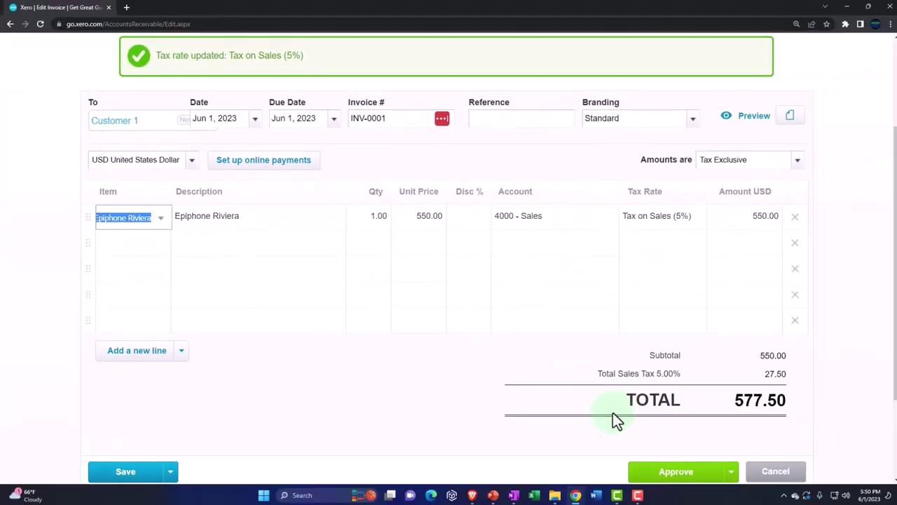
scroll(611, 412, "down", 1)
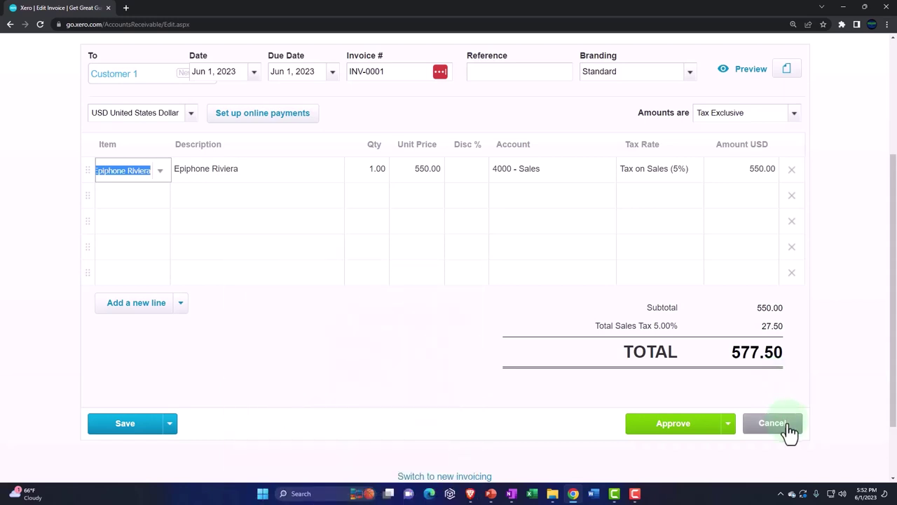
left_click(790, 433)
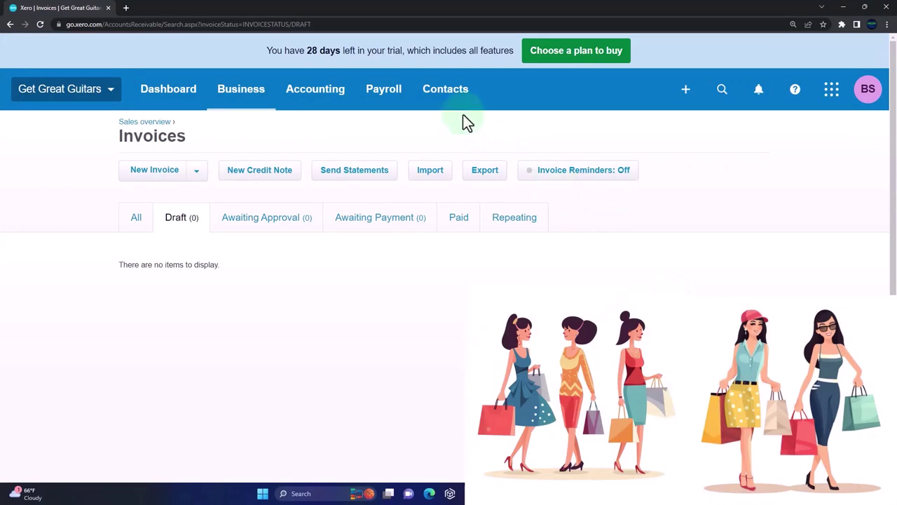
Start a new contact from the customers list and enter Customer 2 as the contact name.
left_click(442, 98)
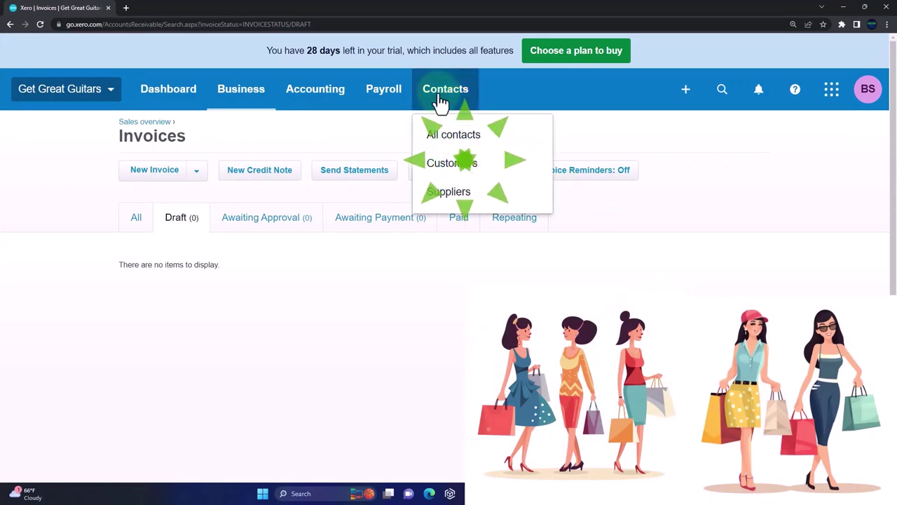
left_click(453, 176)
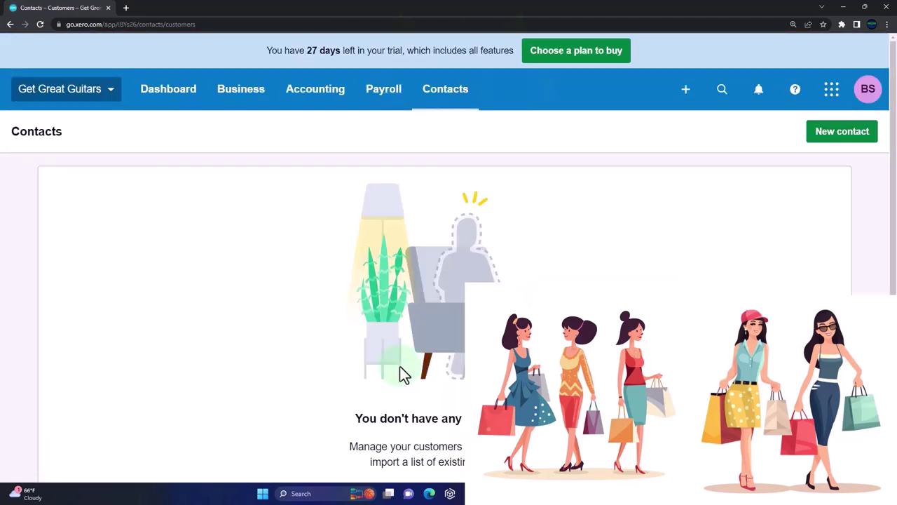
scroll(400, 366, "down", 1)
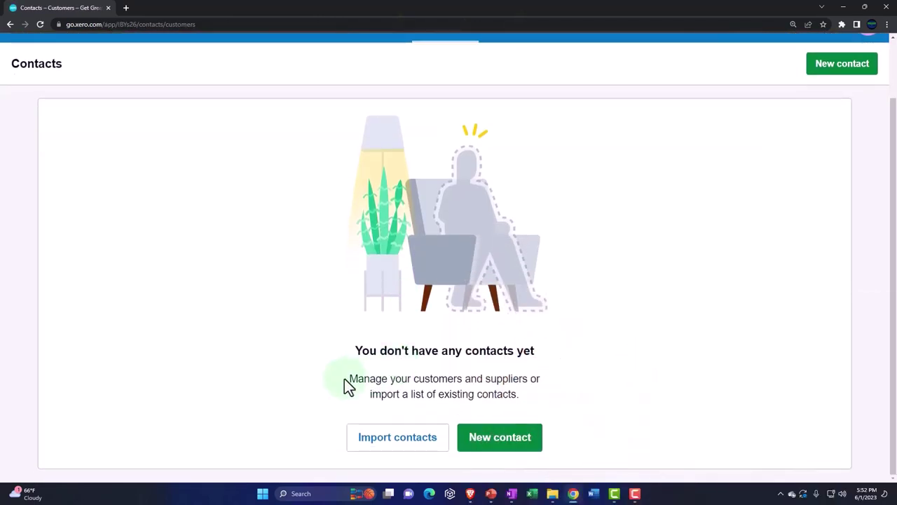
left_click(481, 442)
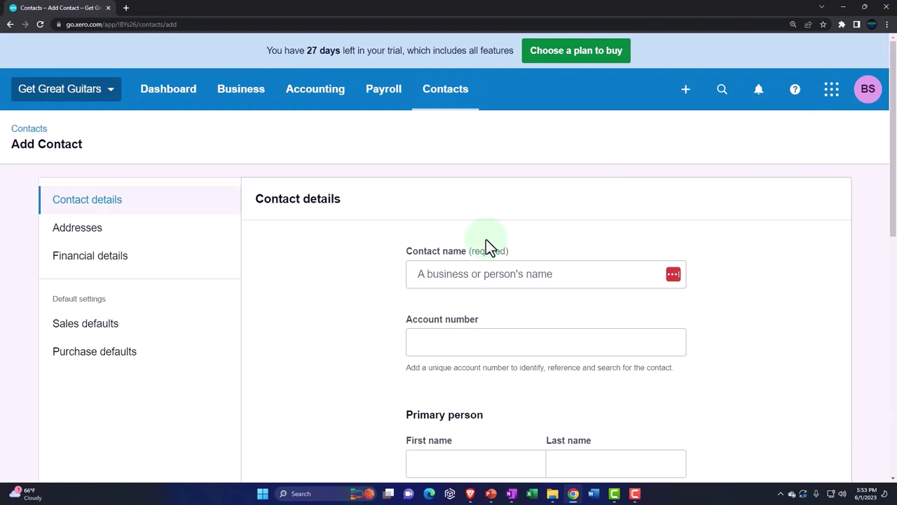
left_click(499, 273)
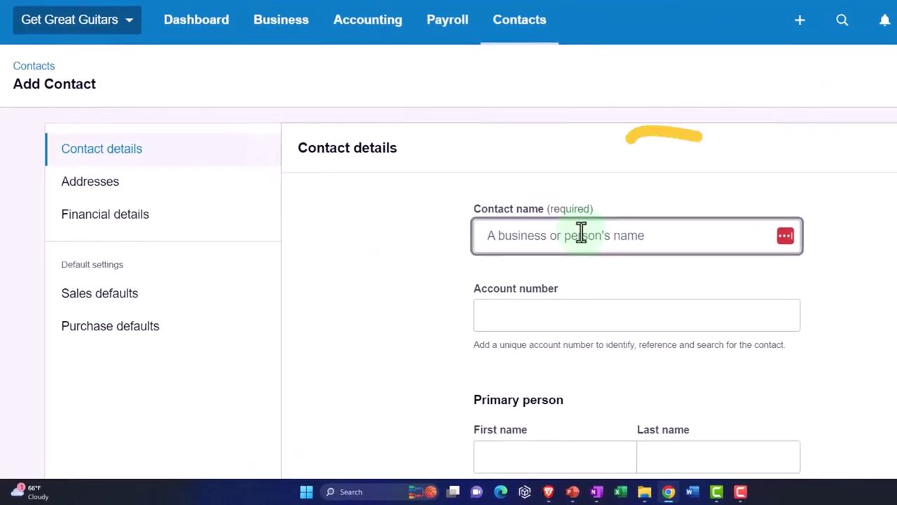
type("Customer 2")
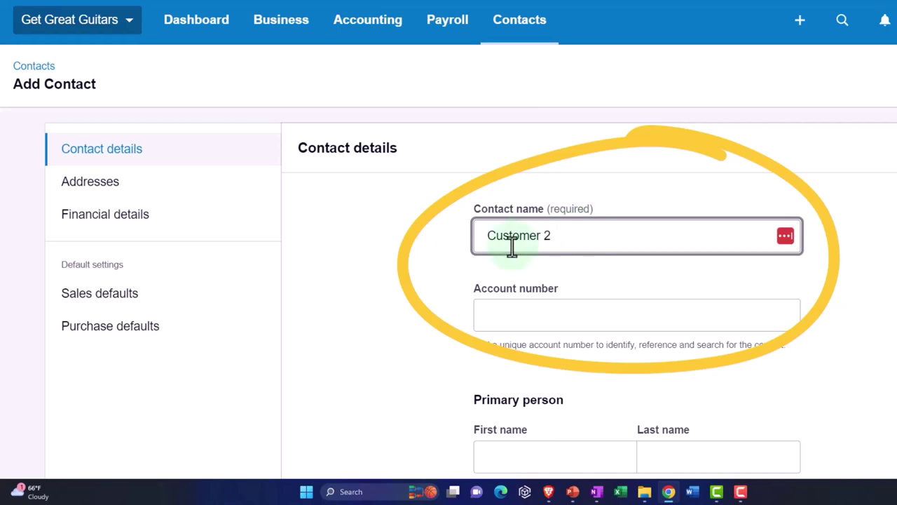
Review the remaining contact, address and financial detail fields of the new contact.
scroll(451, 262, "down", 3)
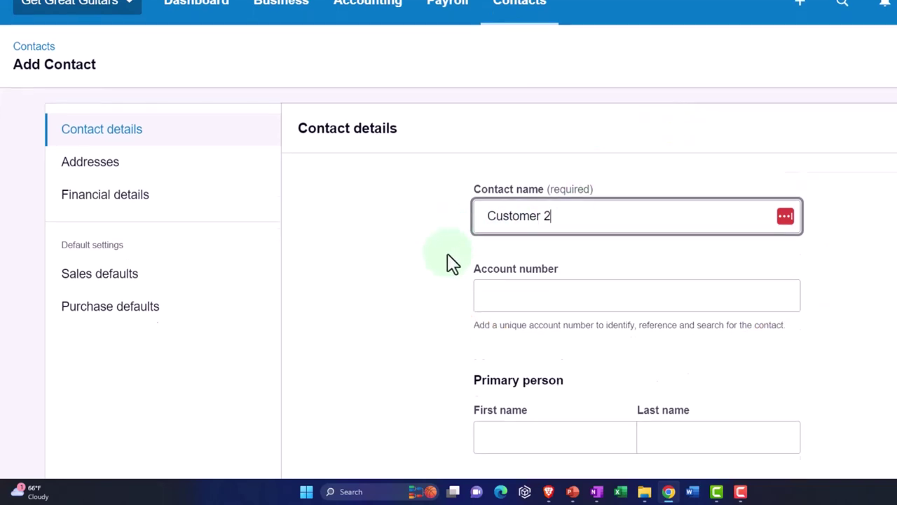
scroll(435, 267, "down", 6)
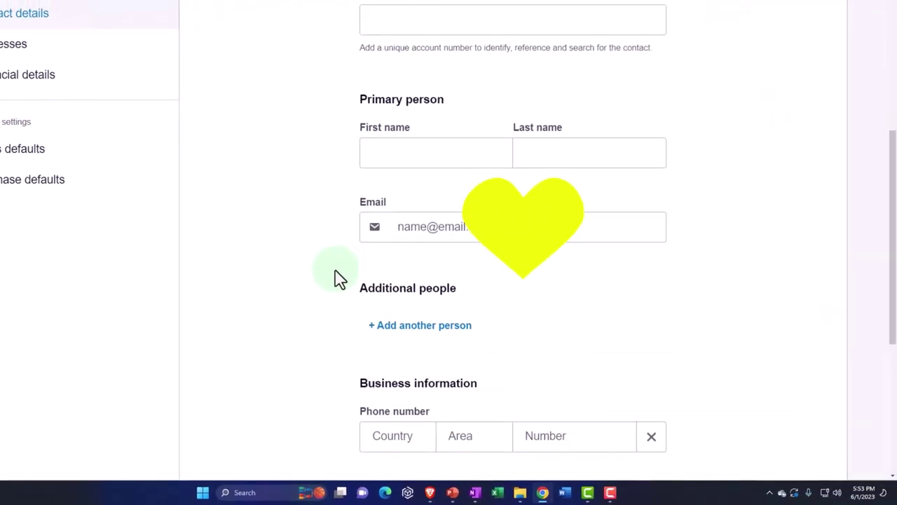
scroll(338, 279, "down", 1)
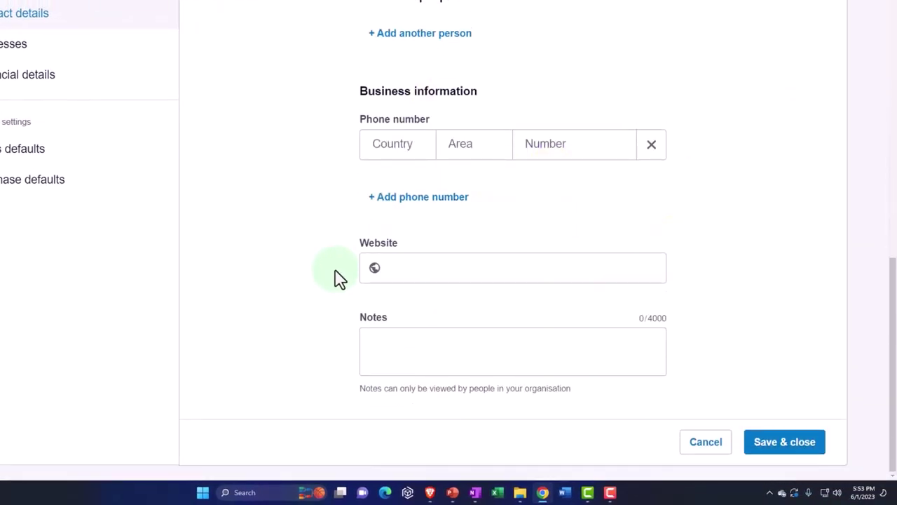
scroll(336, 277, "up", 3)
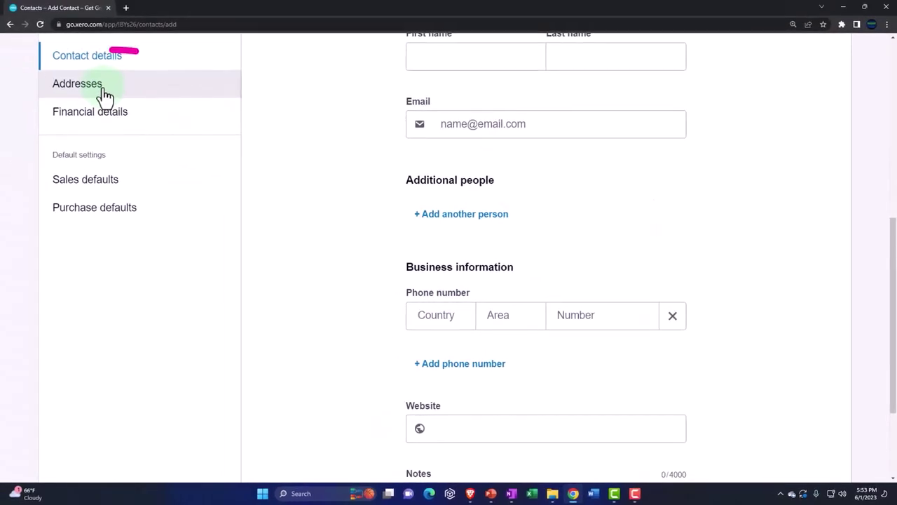
left_click(103, 94)
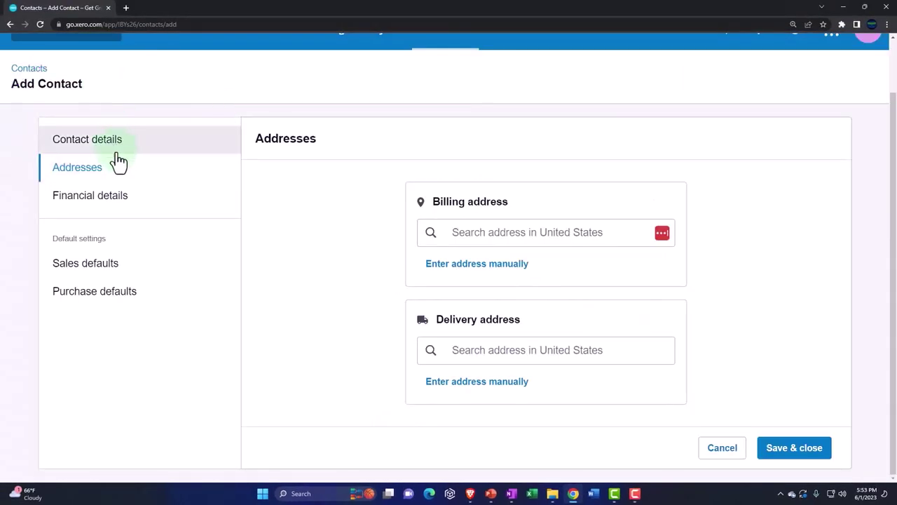
left_click(113, 196)
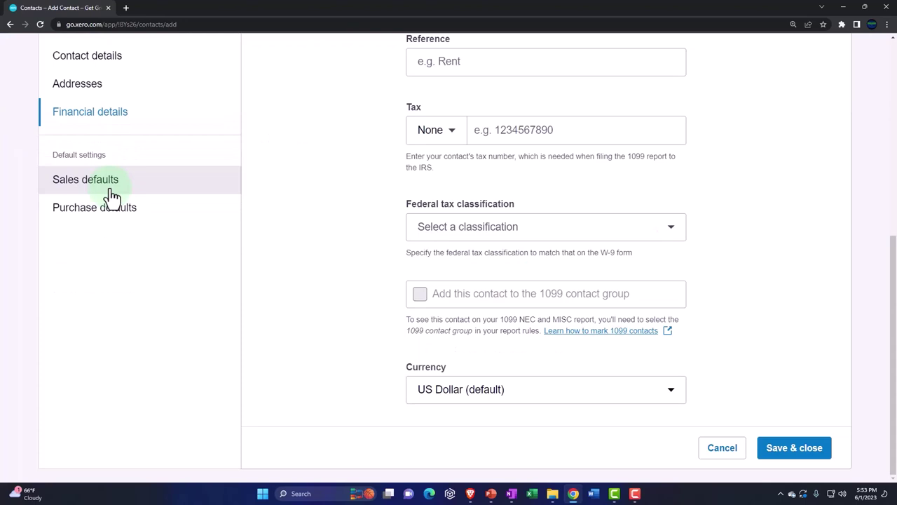
Set the default sales tax for the new contact's sales to Tax Exempt, and save and close the contact.
left_click(109, 187)
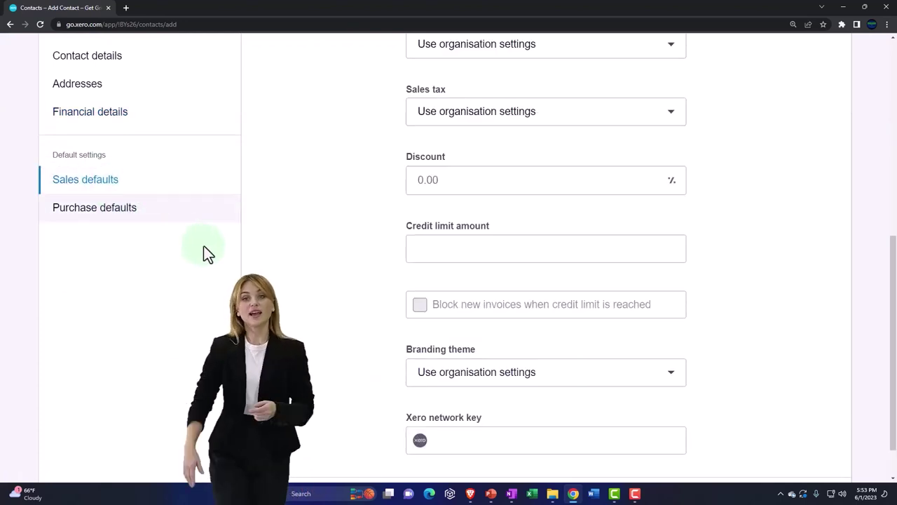
scroll(203, 246, "up", 3)
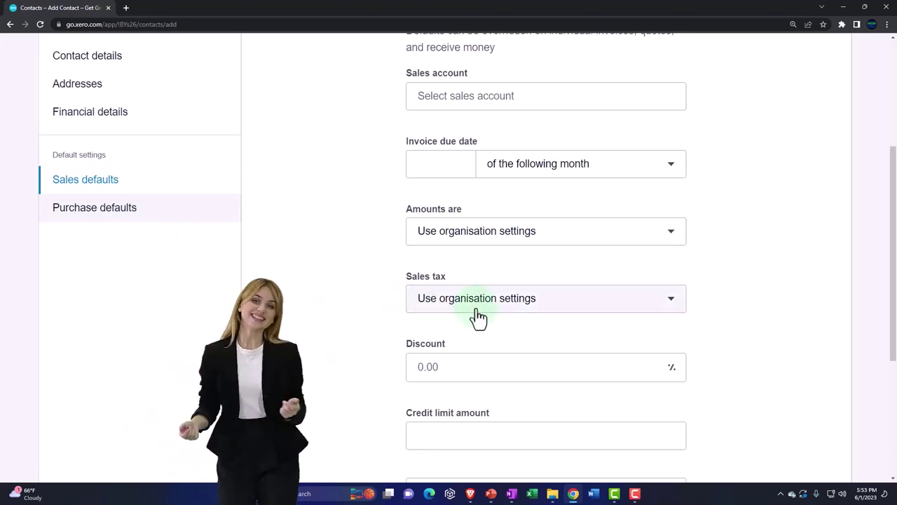
scroll(549, 323, "down", 1)
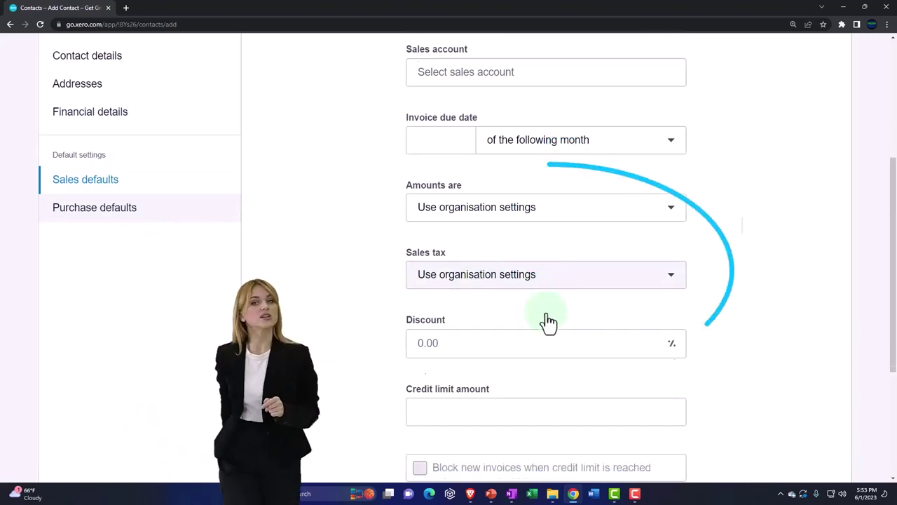
scroll(548, 322, "down", 1)
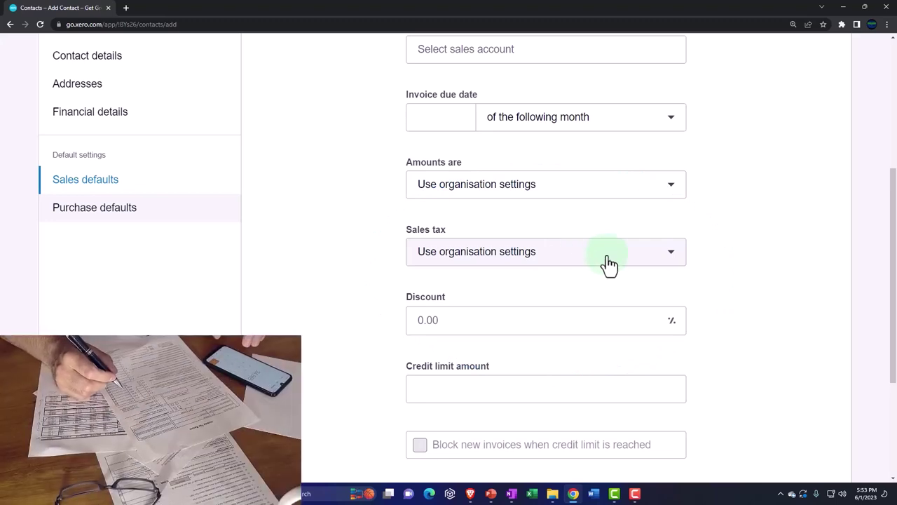
left_click(671, 258)
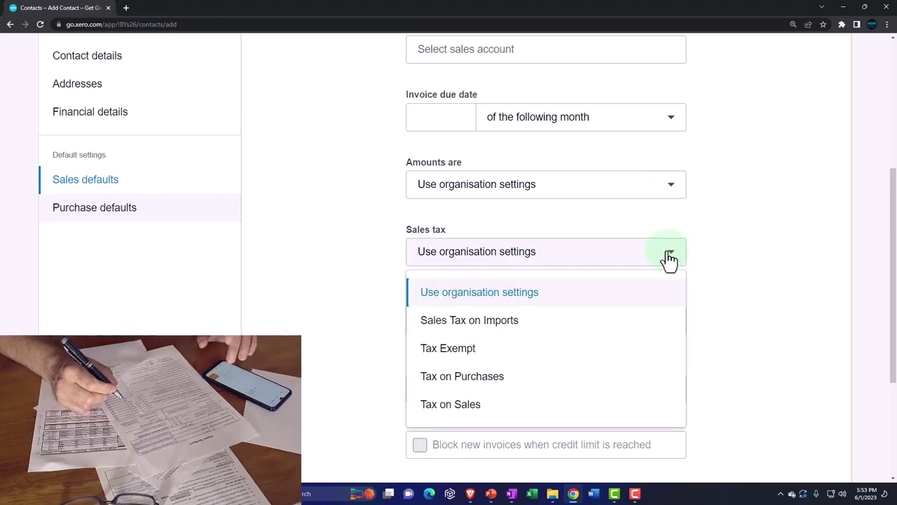
left_click(459, 354)
scroll(343, 338, "down", 3)
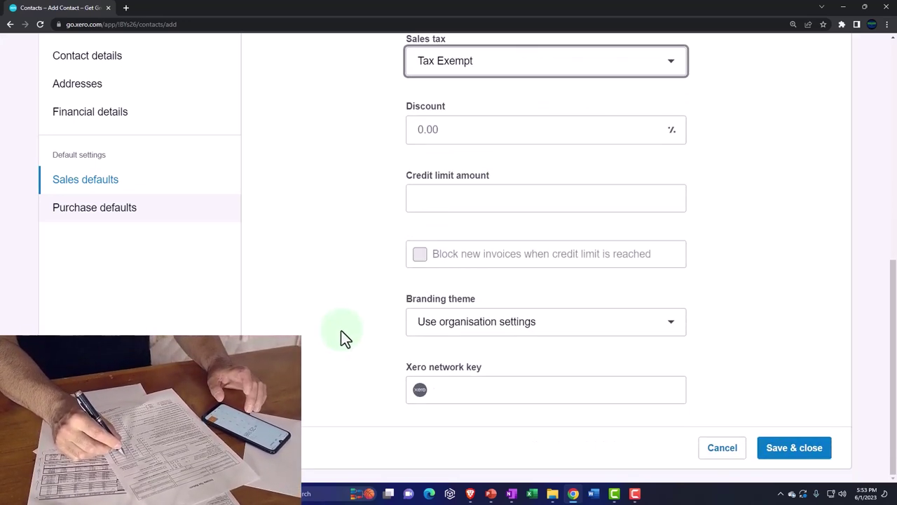
left_click(790, 455)
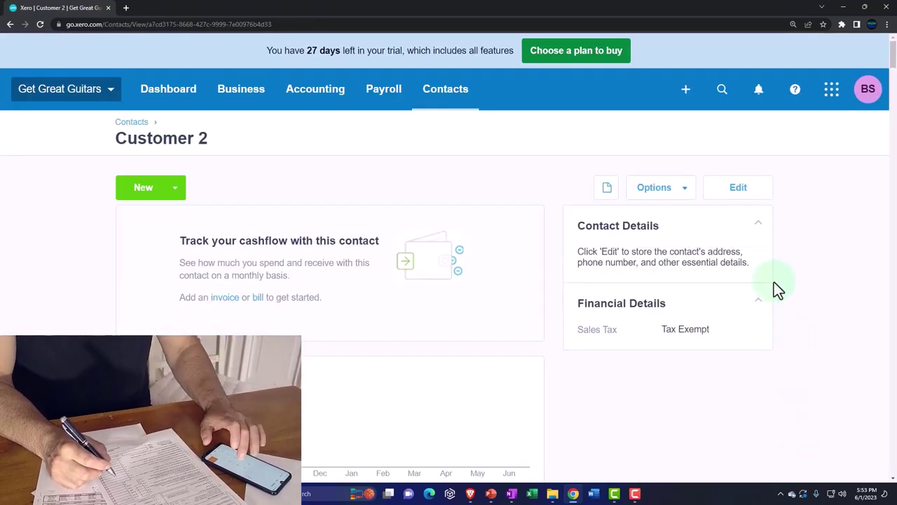
Start a new invoice addressed to Customer 2, dated Jun 1, 2023, with a due date of Jun 1, 2023.
left_click(688, 98)
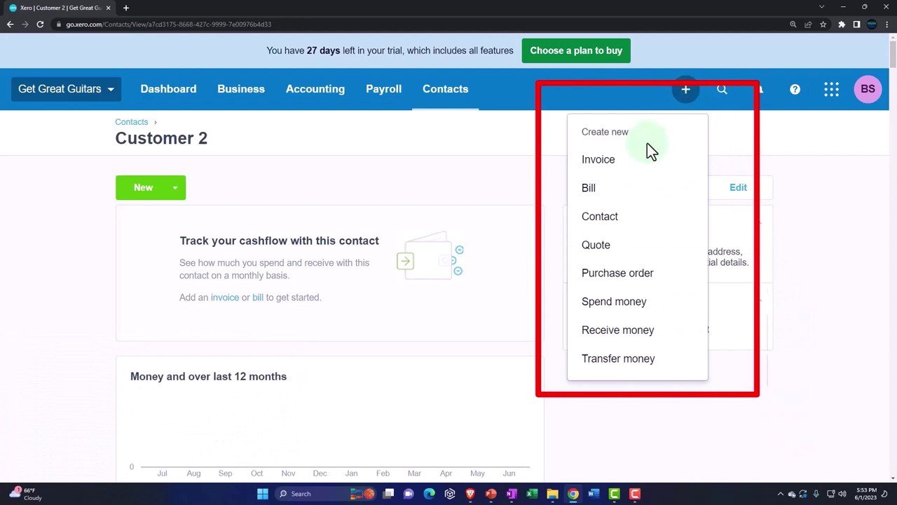
left_click(639, 163)
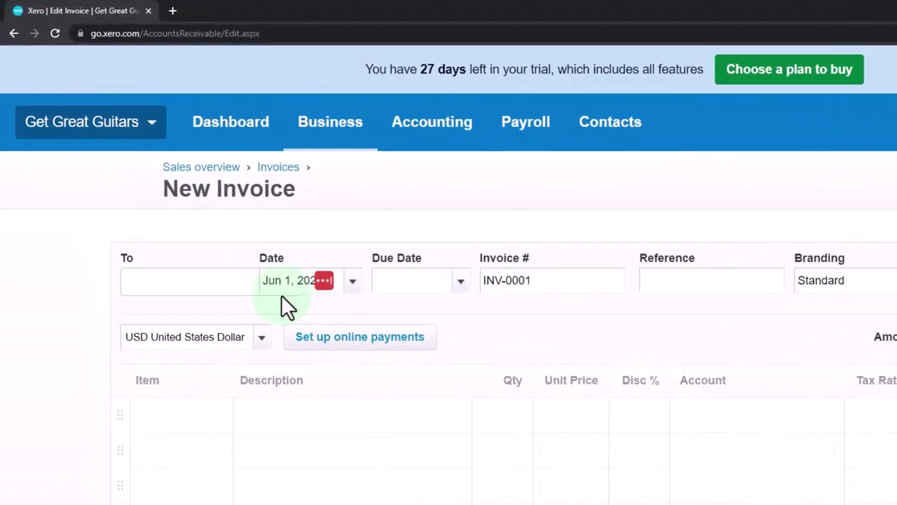
left_click(212, 282)
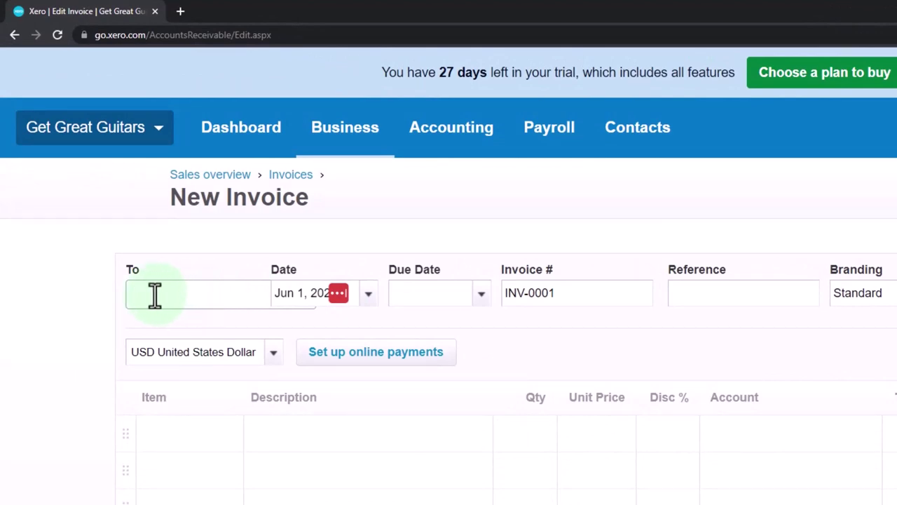
type("Cus")
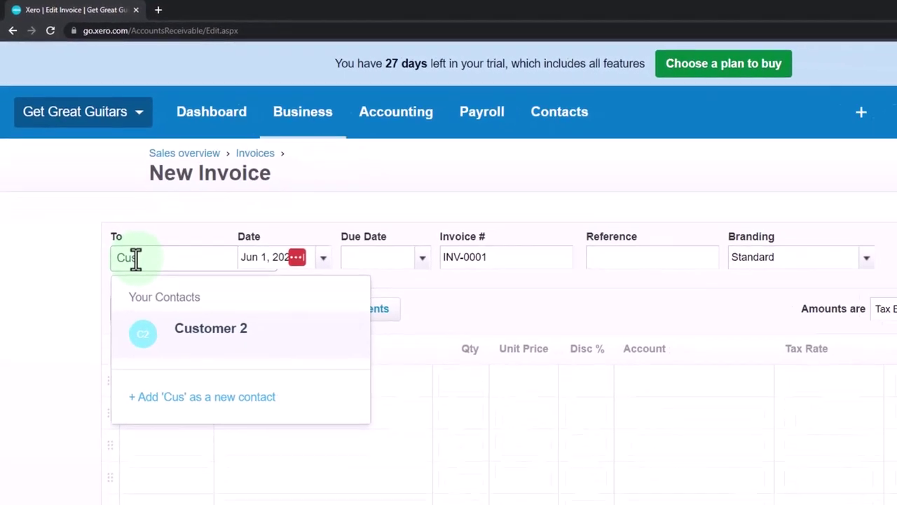
left_click(201, 315)
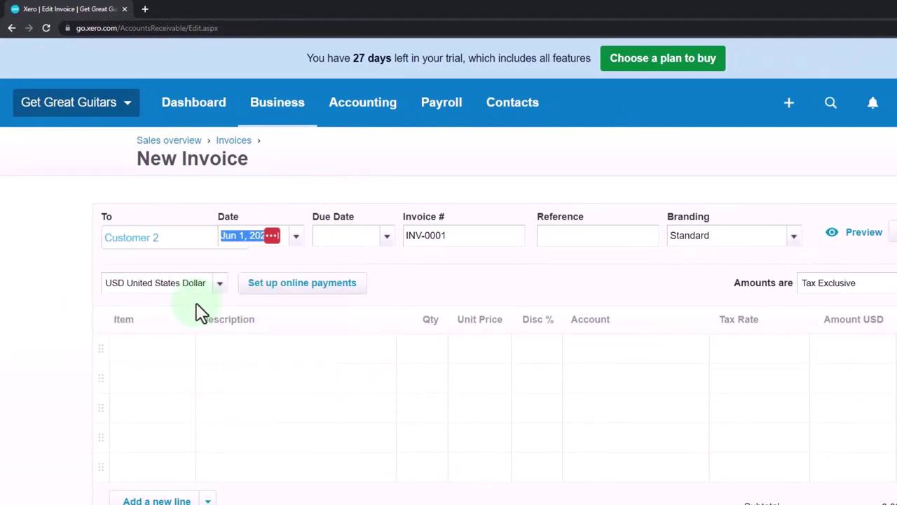
key("Tab")
Add the Epiphone Standard Pro item to the first invoice line and review the tax rate and sales tax applied.
left_click(184, 357)
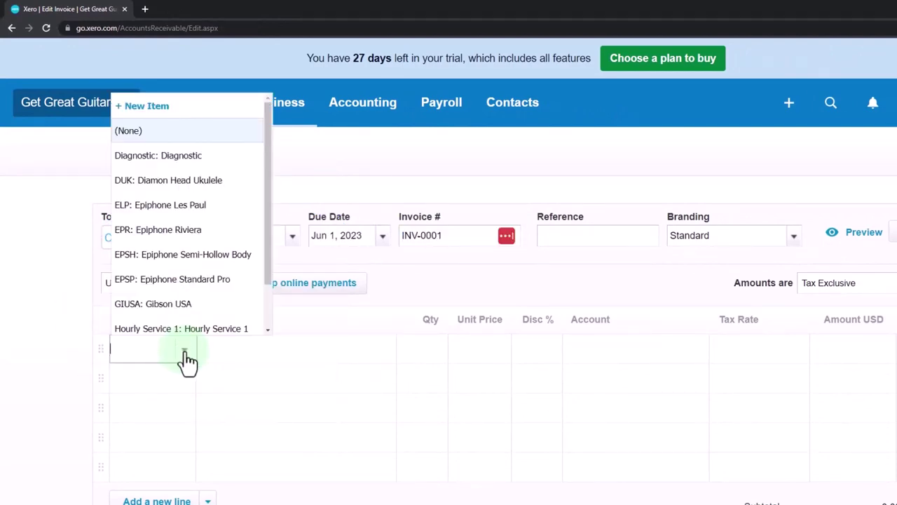
left_click(179, 280)
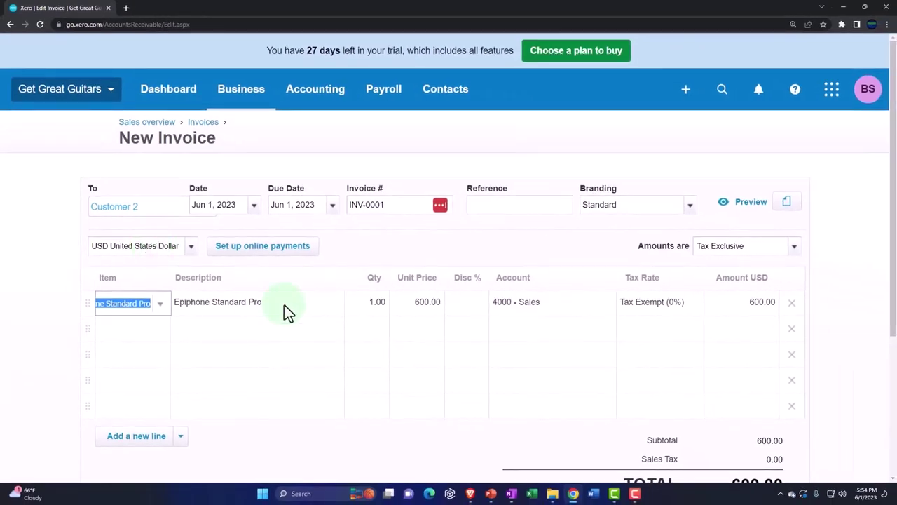
scroll(284, 304, "down", 1)
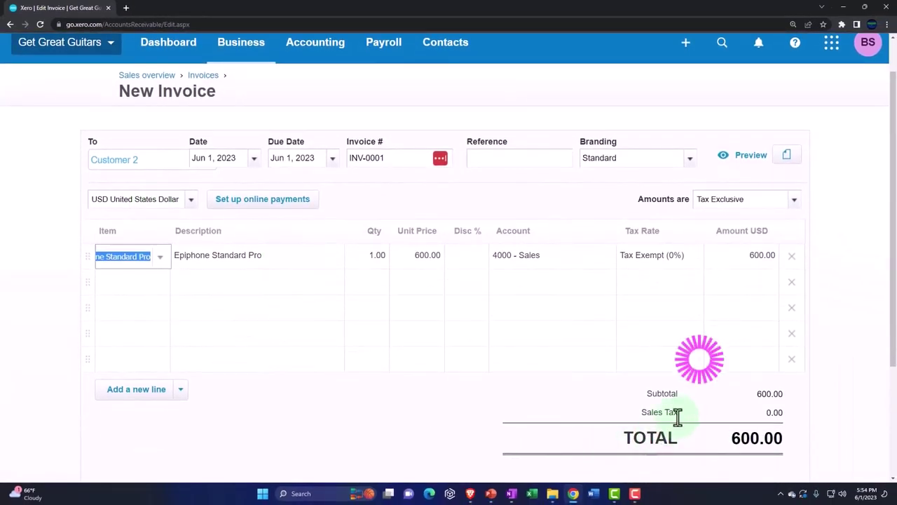
scroll(542, 382, "up", 1)
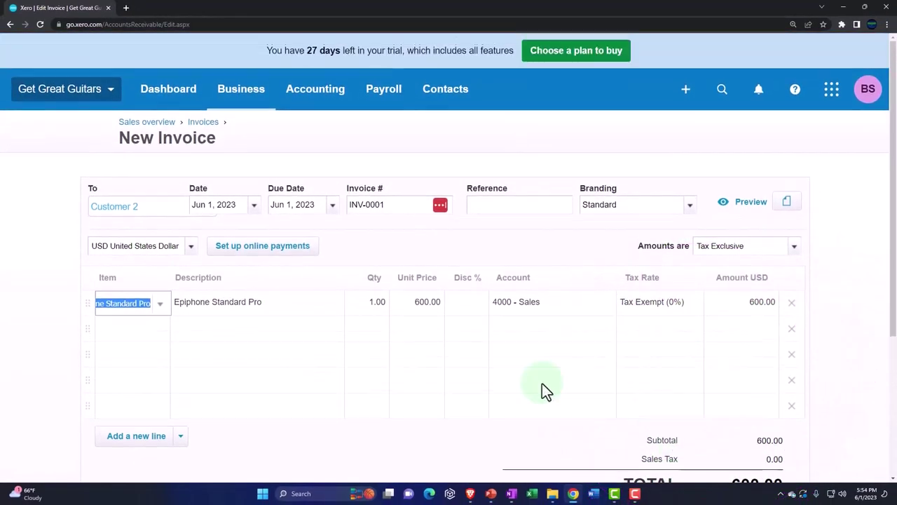
Start replacing the customer on the Customer 2 invoice, and discard the unsaved invoice instead.
left_click(157, 212)
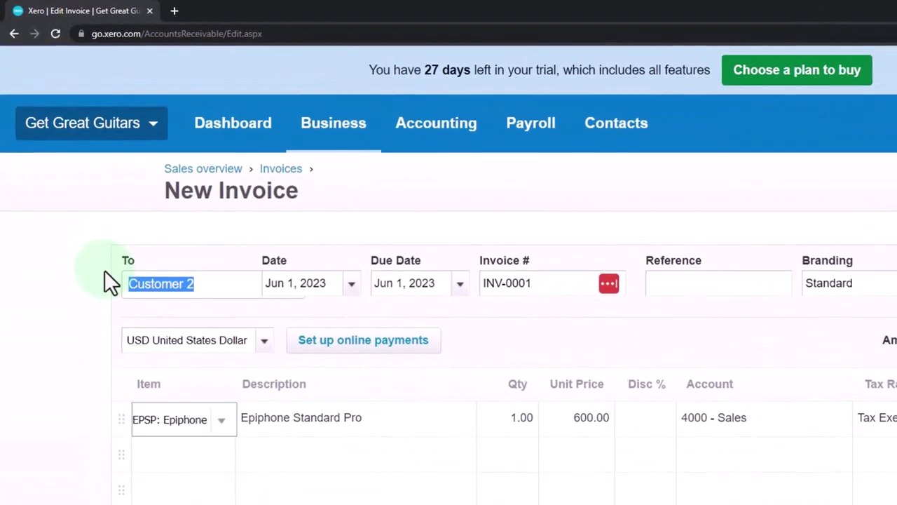
type("C")
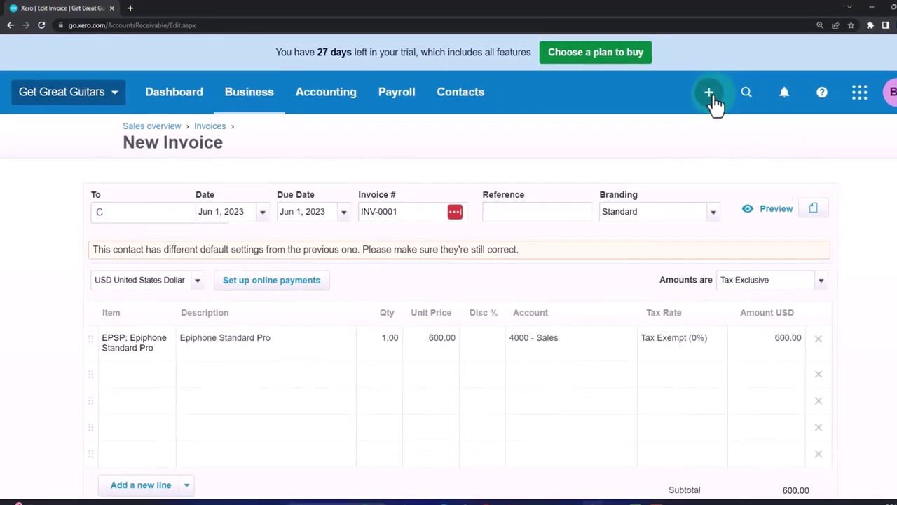
scroll(724, 387, "down", 3)
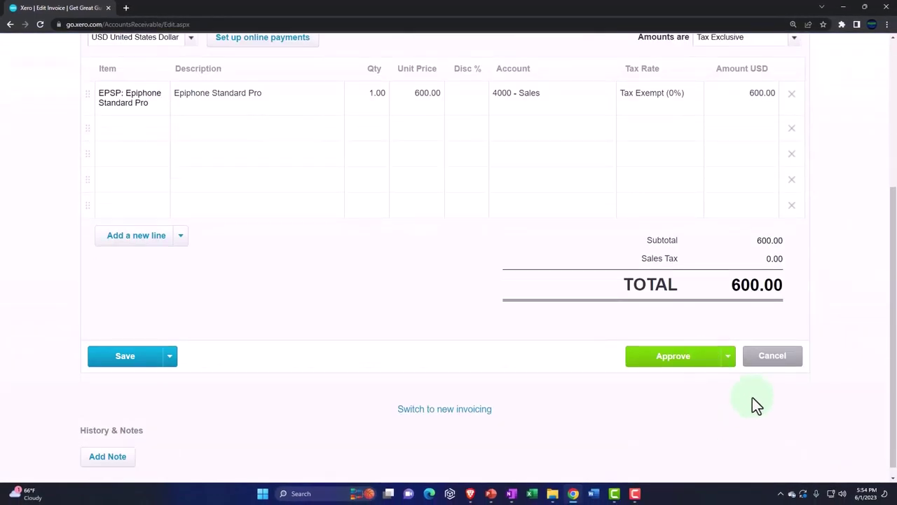
left_click(761, 359)
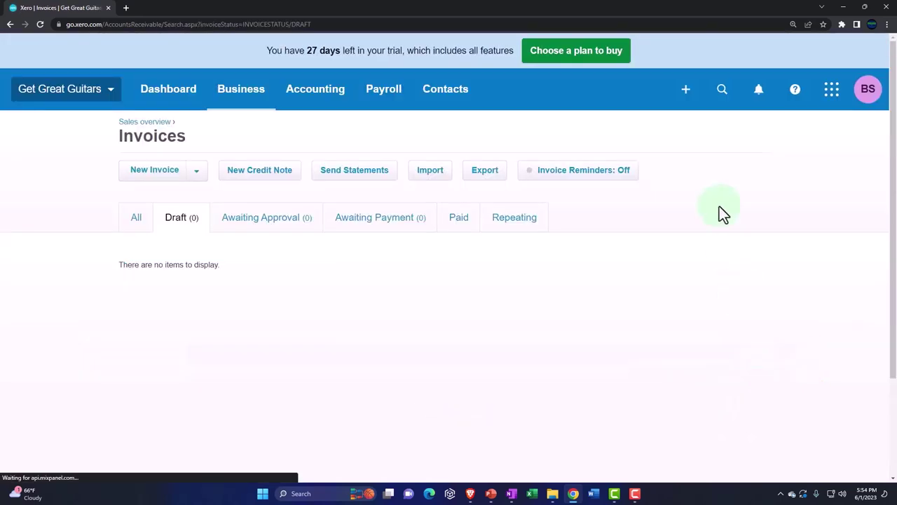
Start a new invoice addressed to the new contact Customer 1, dated Jun 1, 2023, with a due date of Jun 1, 2023.
left_click(691, 106)
left_click(616, 169)
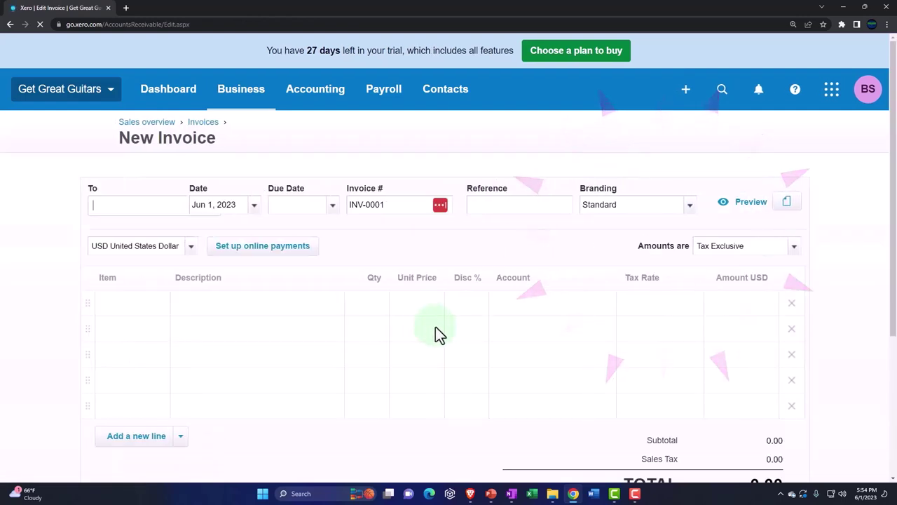
type("Cus")
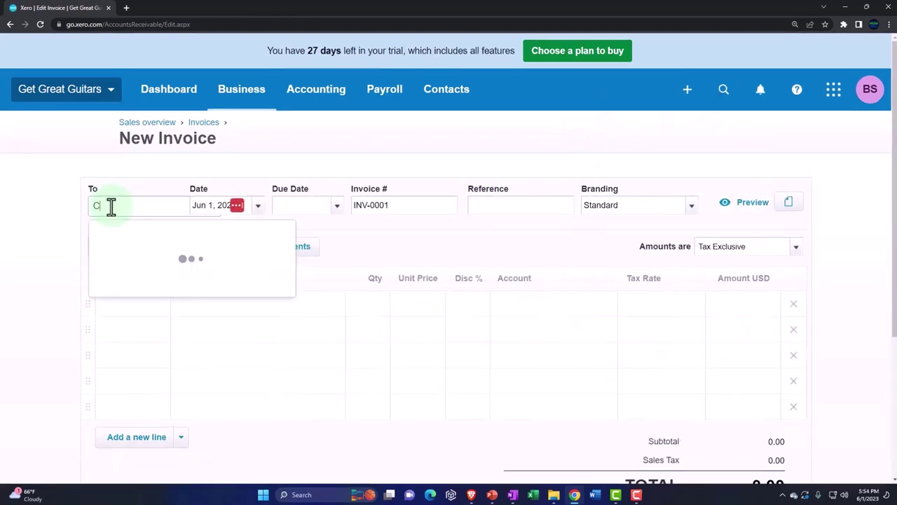
type("tomer ")
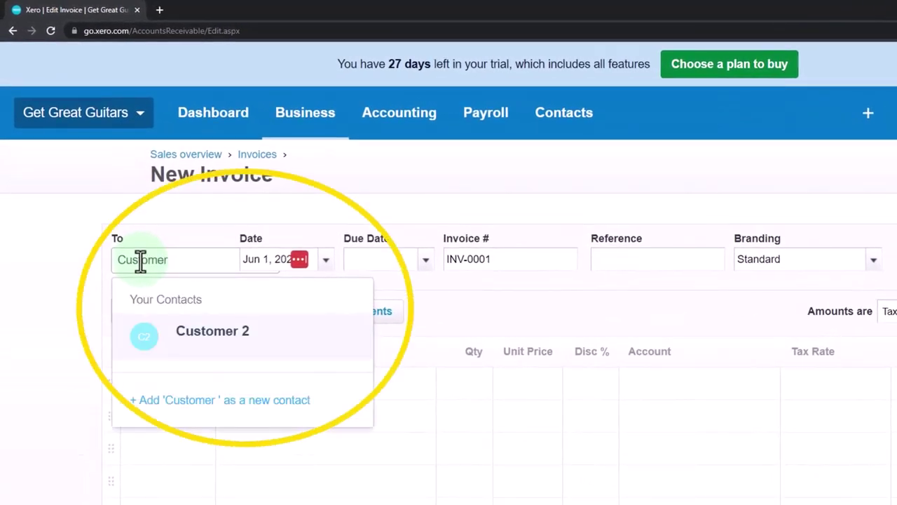
type("1")
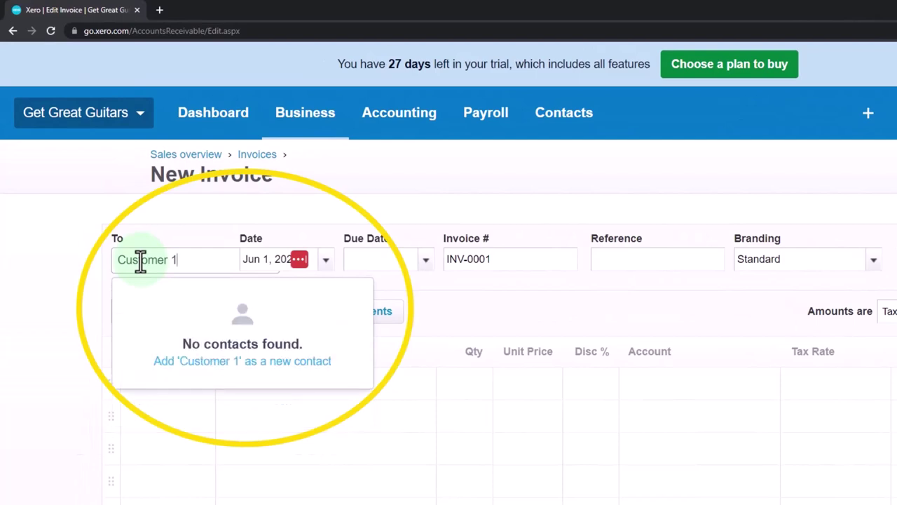
key("Tab")
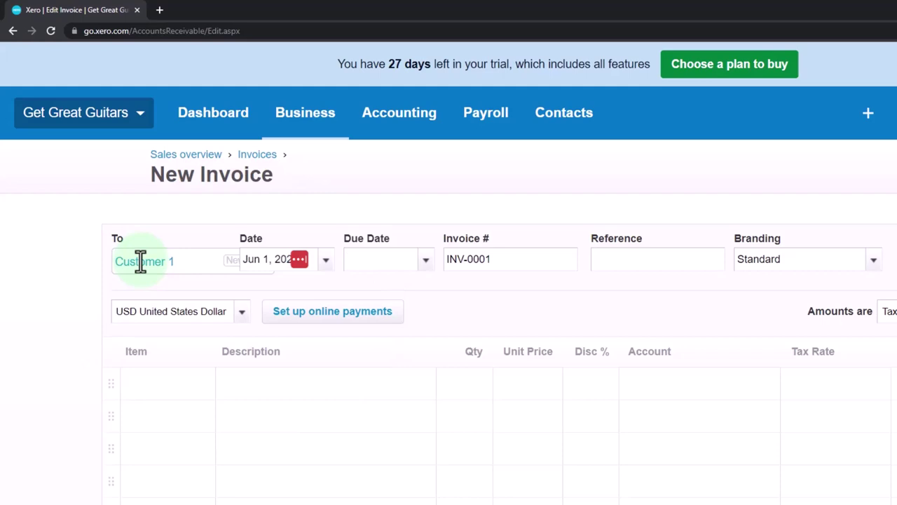
key("Tab")
key("Tab")
Add Epiphone Standard Pro to the first invoice line to check its sales tax, and replace it with Hourly Service 1.
left_click(203, 397)
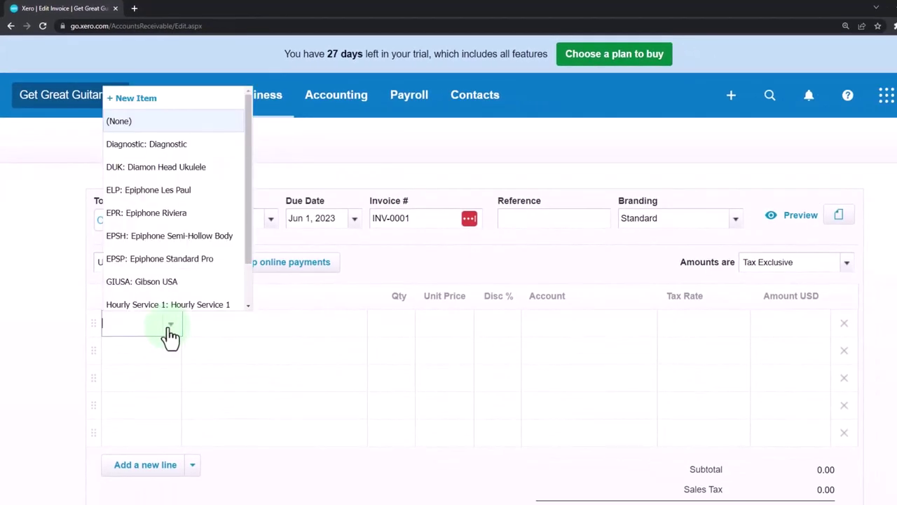
left_click(158, 259)
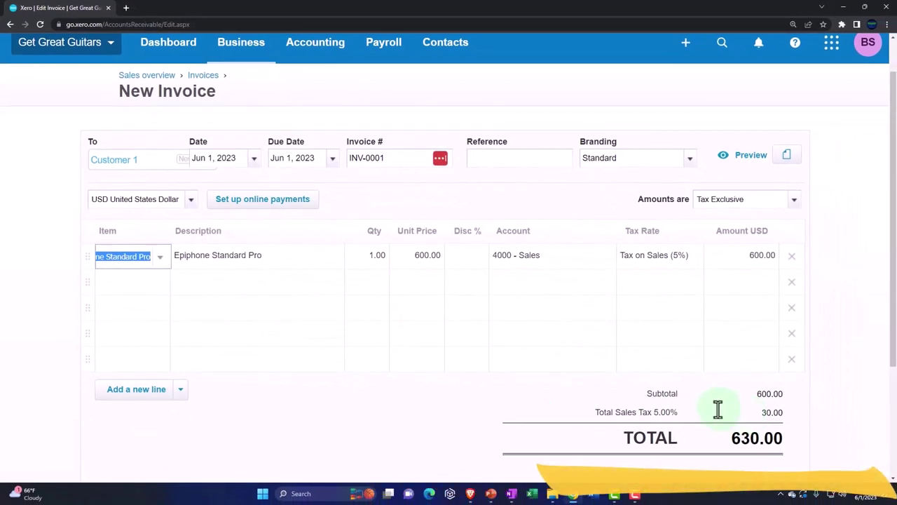
left_click(160, 258)
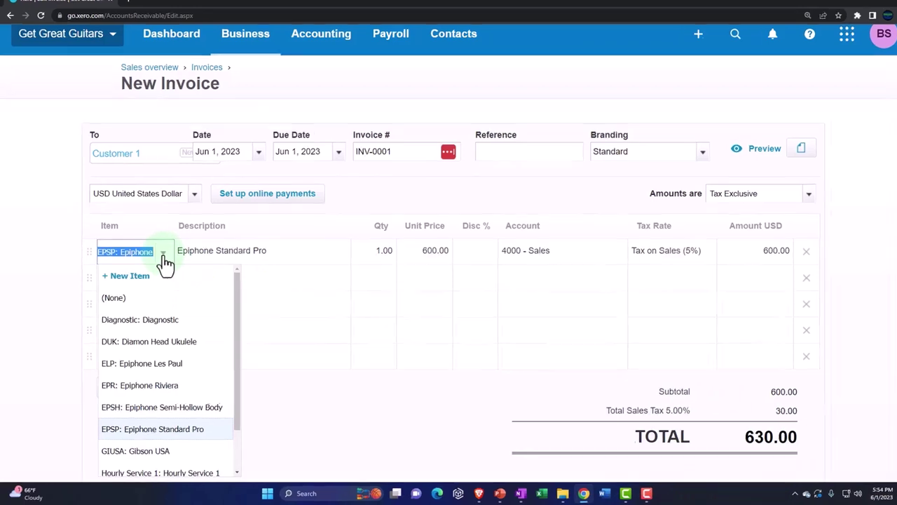
scroll(163, 329, "down", 2)
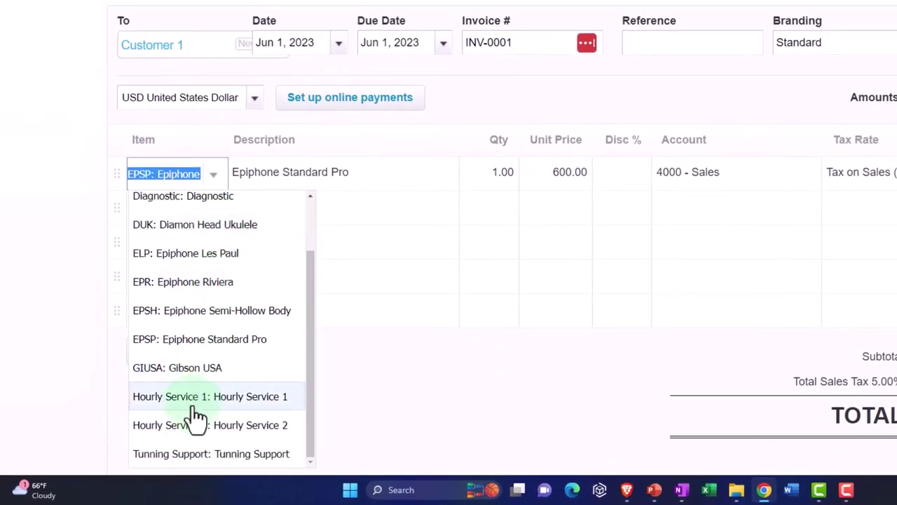
left_click(195, 405)
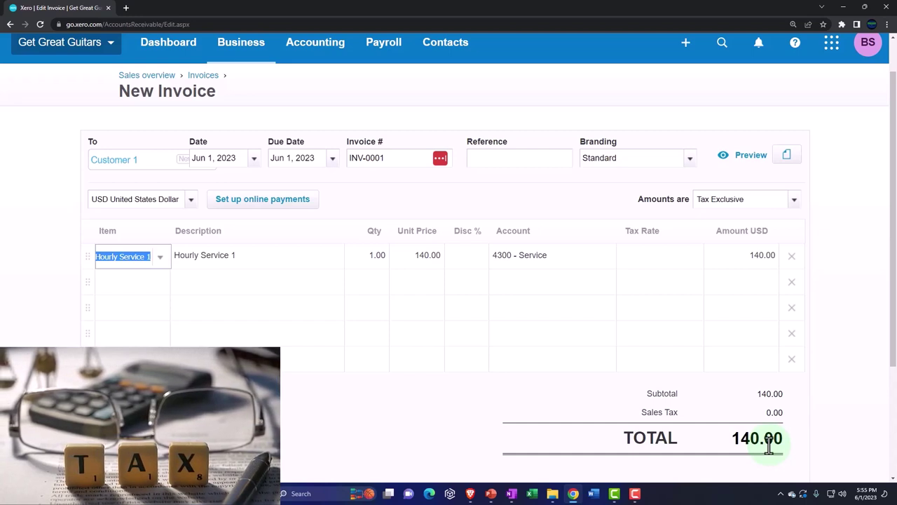
Add the Epiphone Standard Pro item to the second invoice line.
left_click(160, 285)
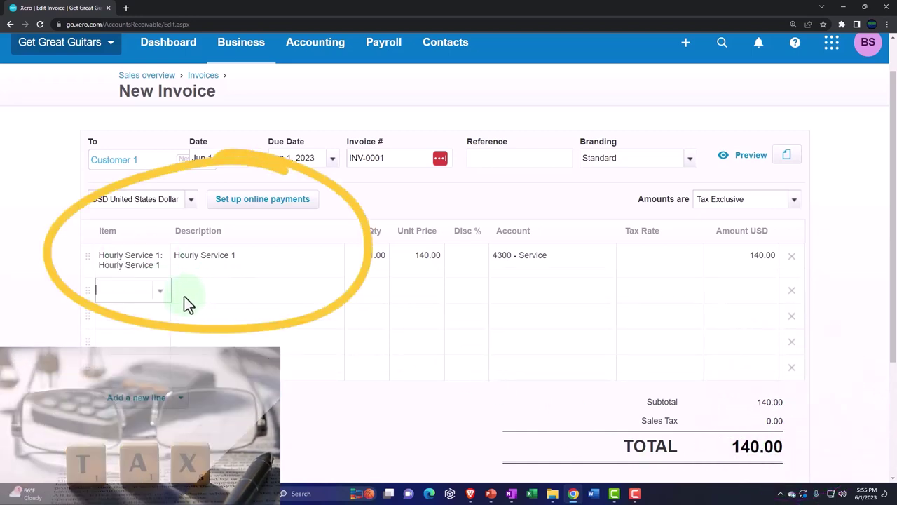
left_click(160, 291)
left_click(150, 232)
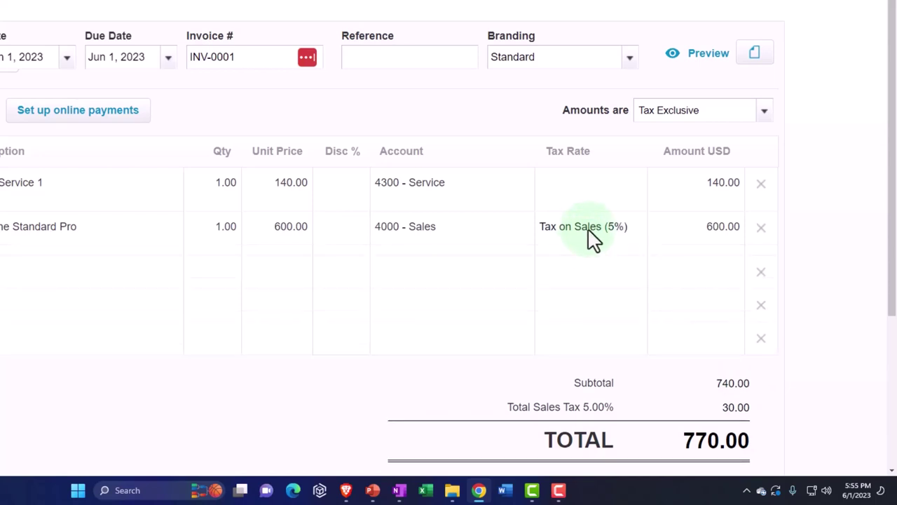
Check the tax rate on the Epiphone line and set the Hourly Service 1 line's tax rate to Tax on Sales (5%).
left_click(590, 238)
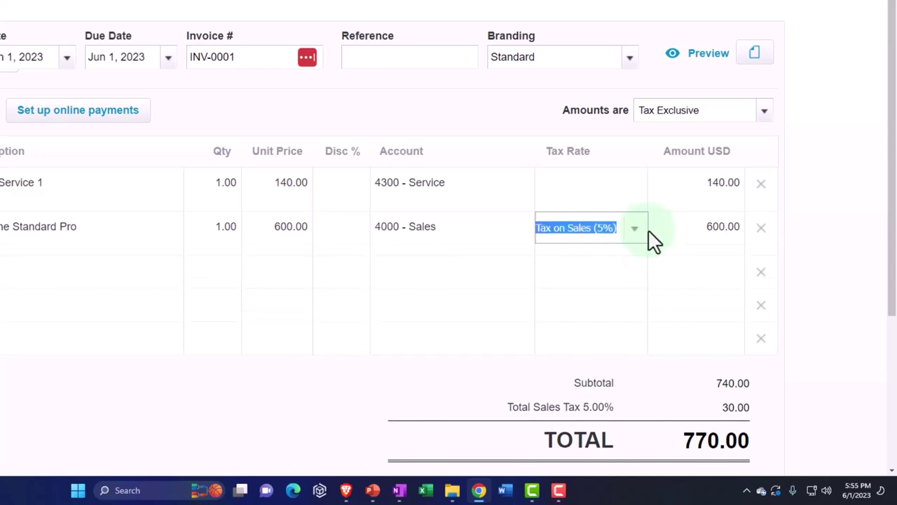
left_click(589, 188)
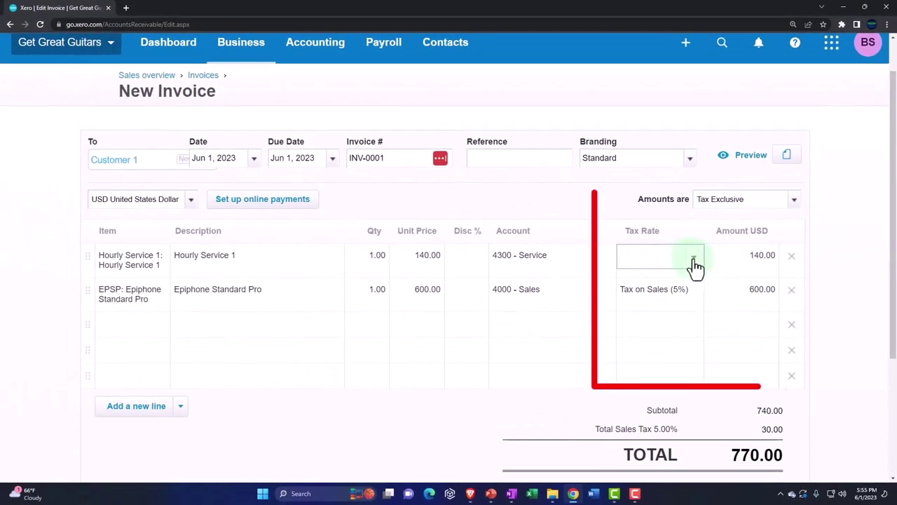
left_click(694, 262)
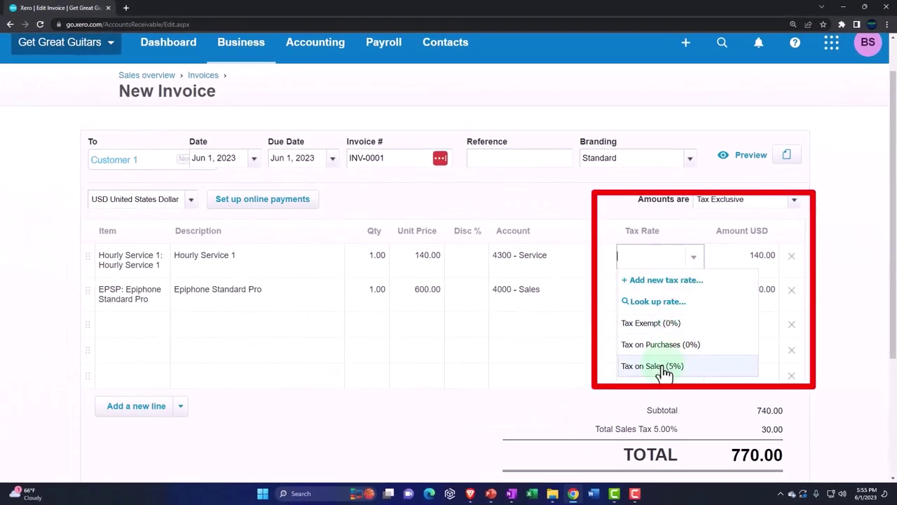
left_click(640, 369)
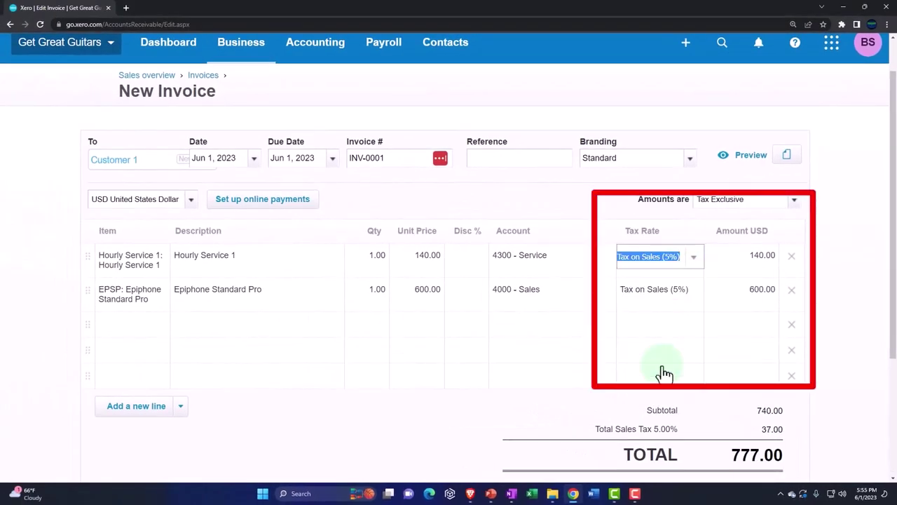
left_click(841, 279)
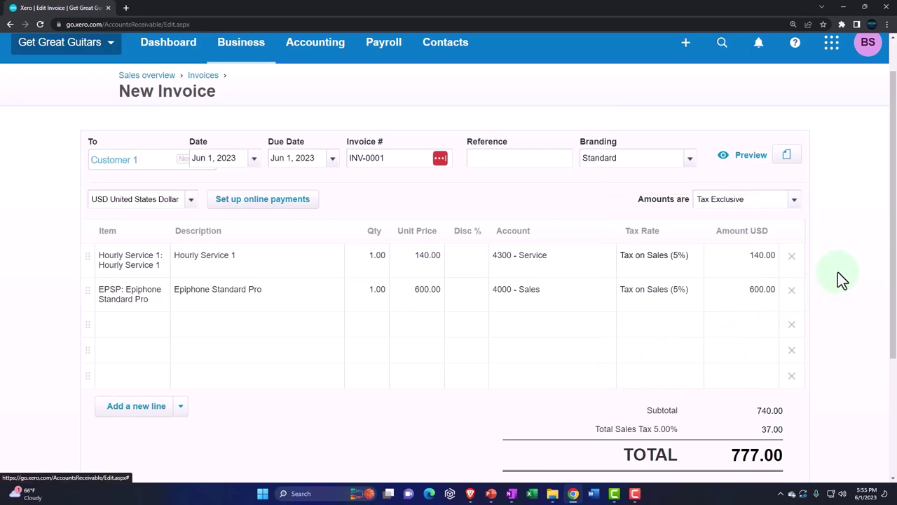